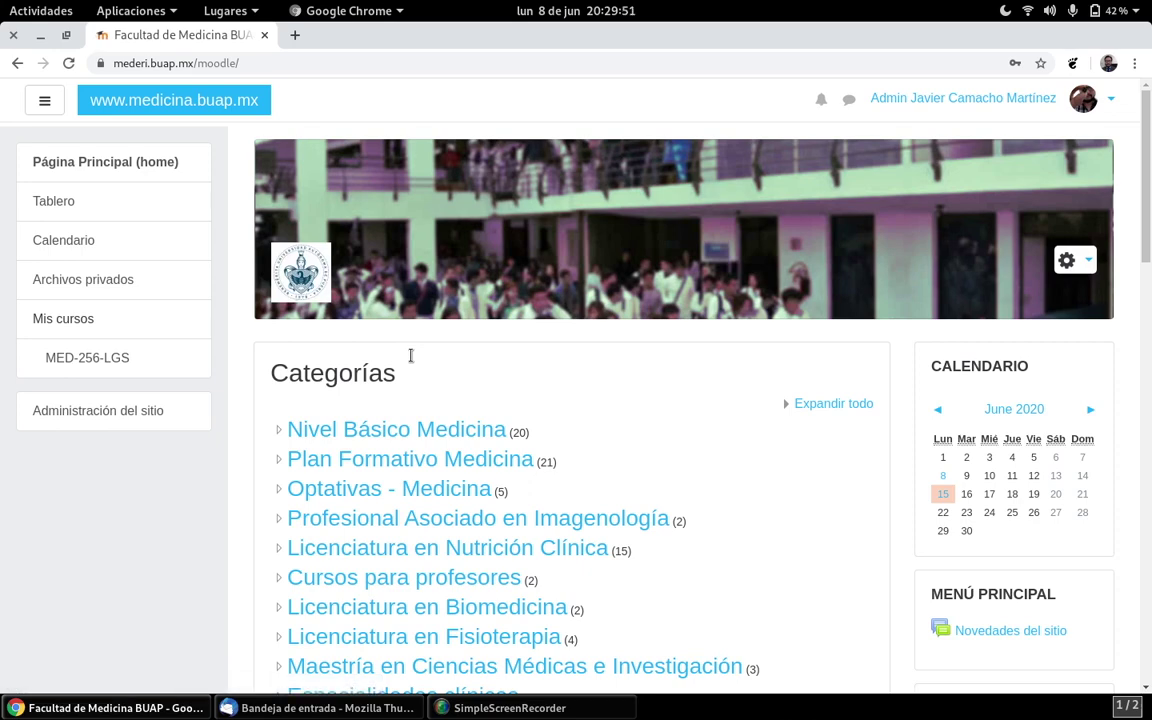
- Open the MED-256-LGS Hematología course and turn on course editing
{"action": "left_click", "coordinate": [80, 356]}
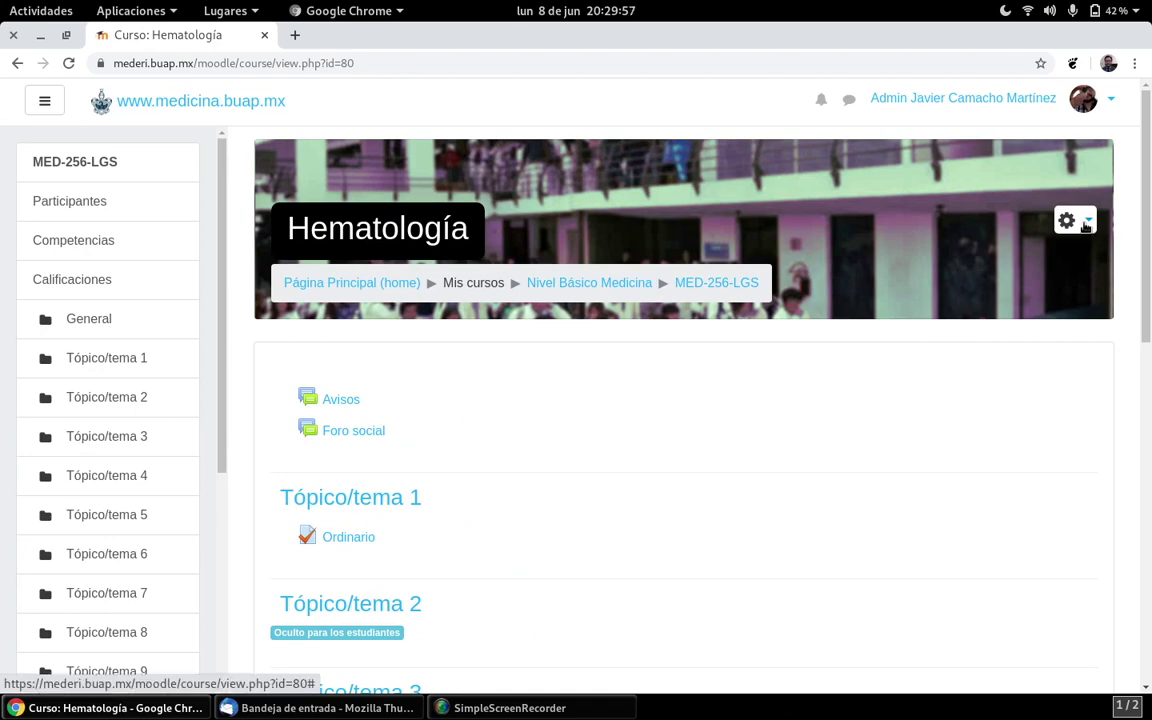
{"action": "left_click", "coordinate": [1086, 222]}
{"action": "left_click", "coordinate": [914, 284]}
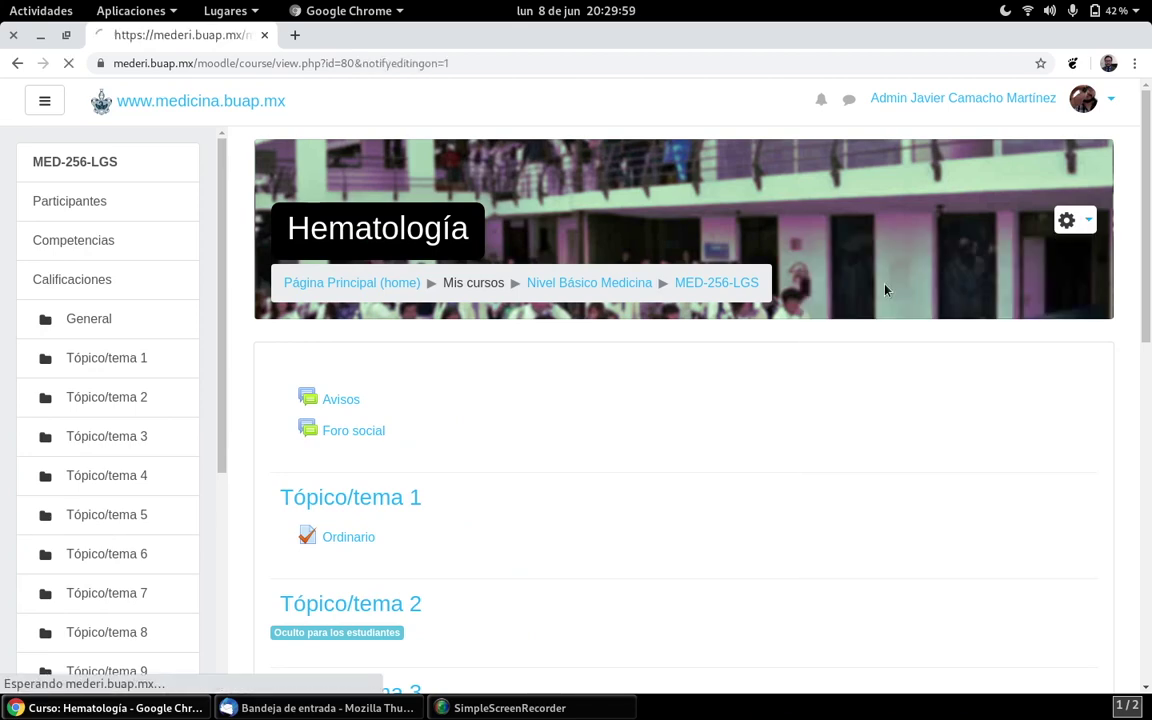
- Add a Carpeta (folder) resource to the Tópico/tema 2 section
{"action": "scroll", "coordinate": [753, 525], "scroll_direction": "down", "scroll_amount": 5}
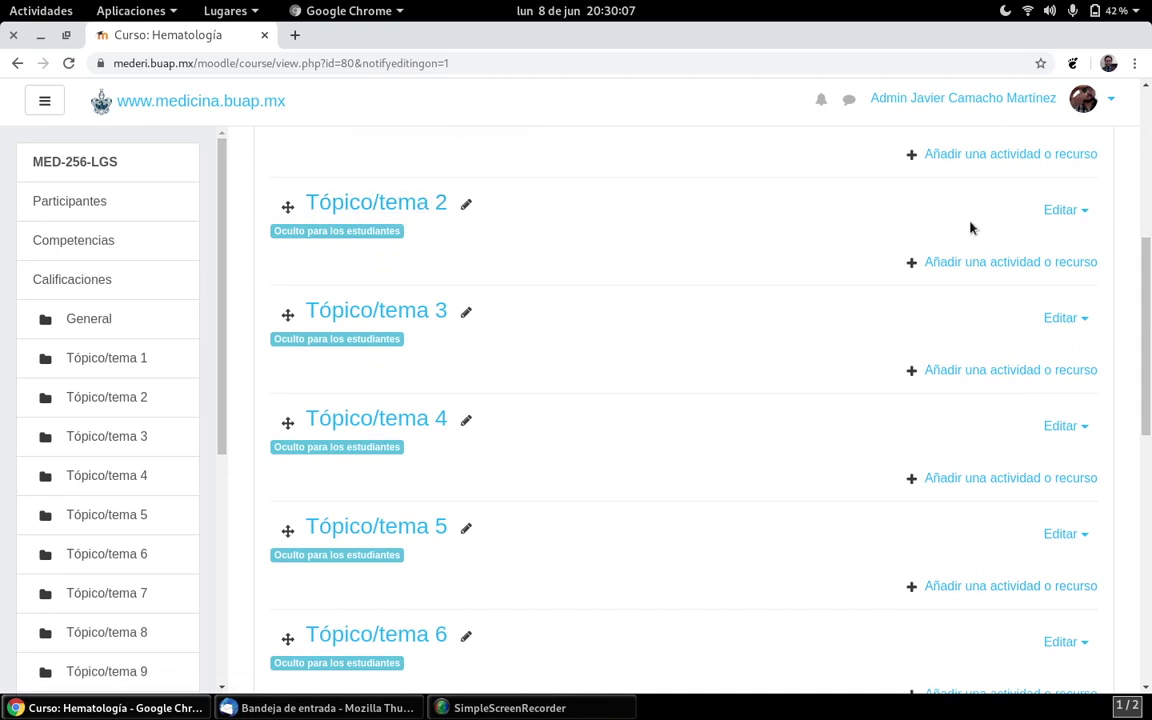
{"action": "left_click", "coordinate": [1041, 264]}
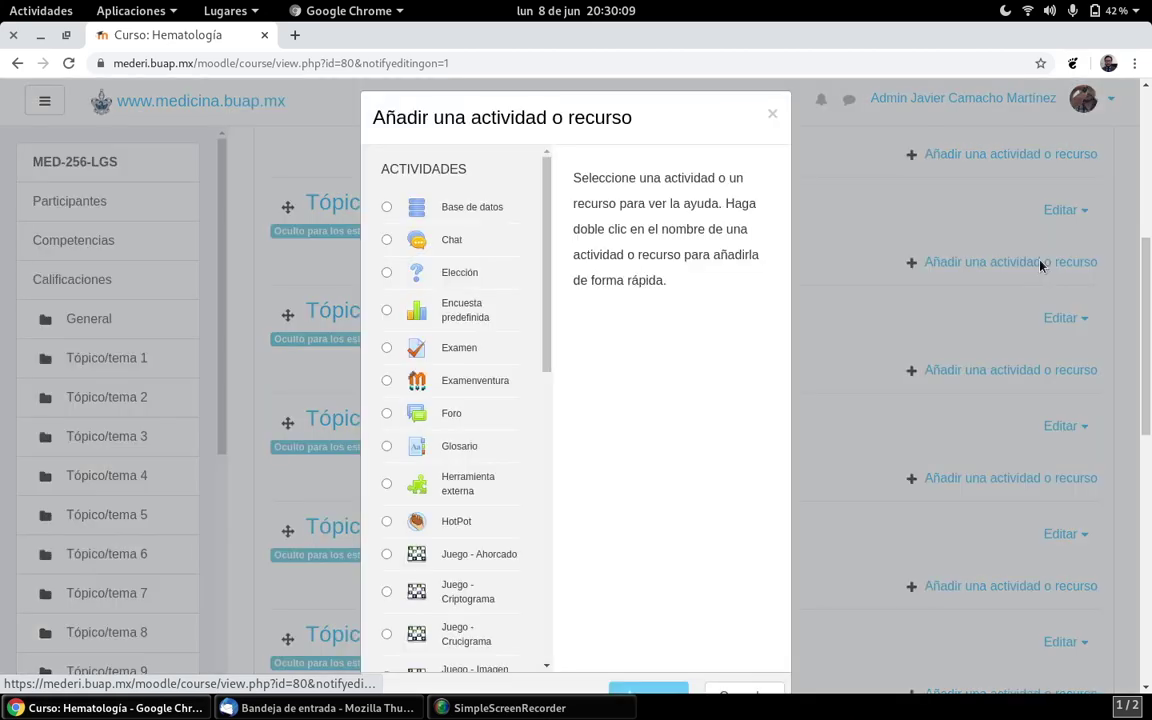
{"action": "scroll", "coordinate": [453, 435], "scroll_direction": "down", "scroll_amount": 5}
{"action": "scroll", "coordinate": [453, 430], "scroll_direction": "down", "scroll_amount": 1}
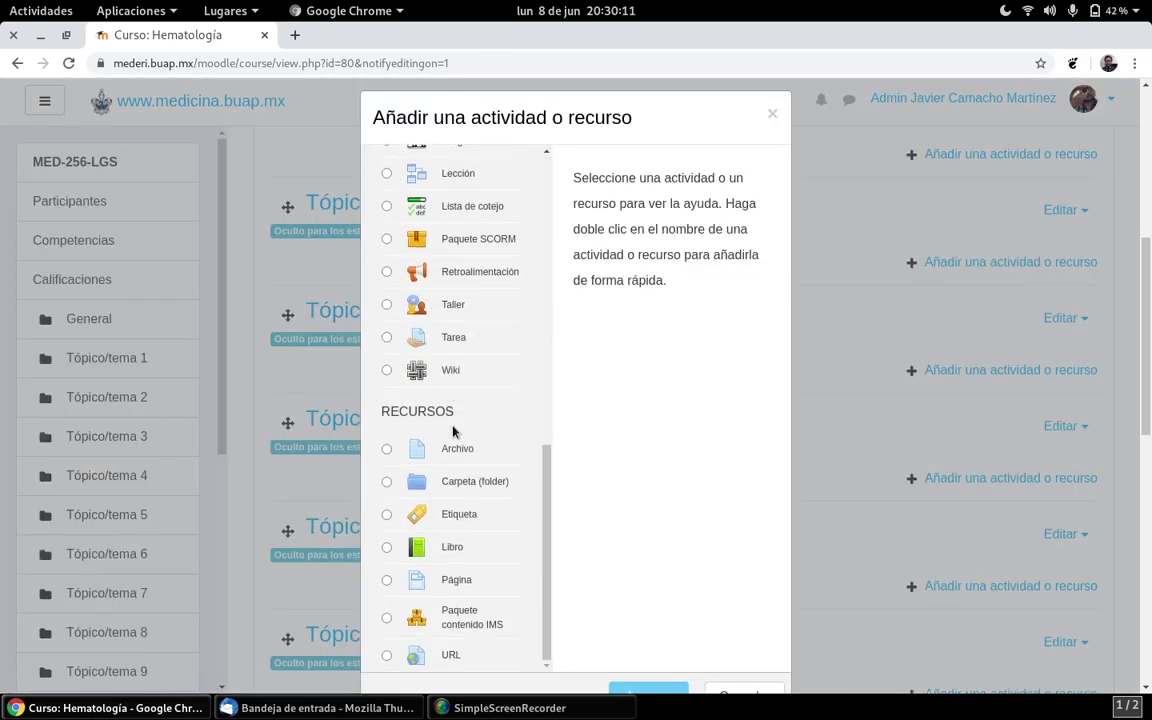
{"action": "left_click", "coordinate": [447, 482]}
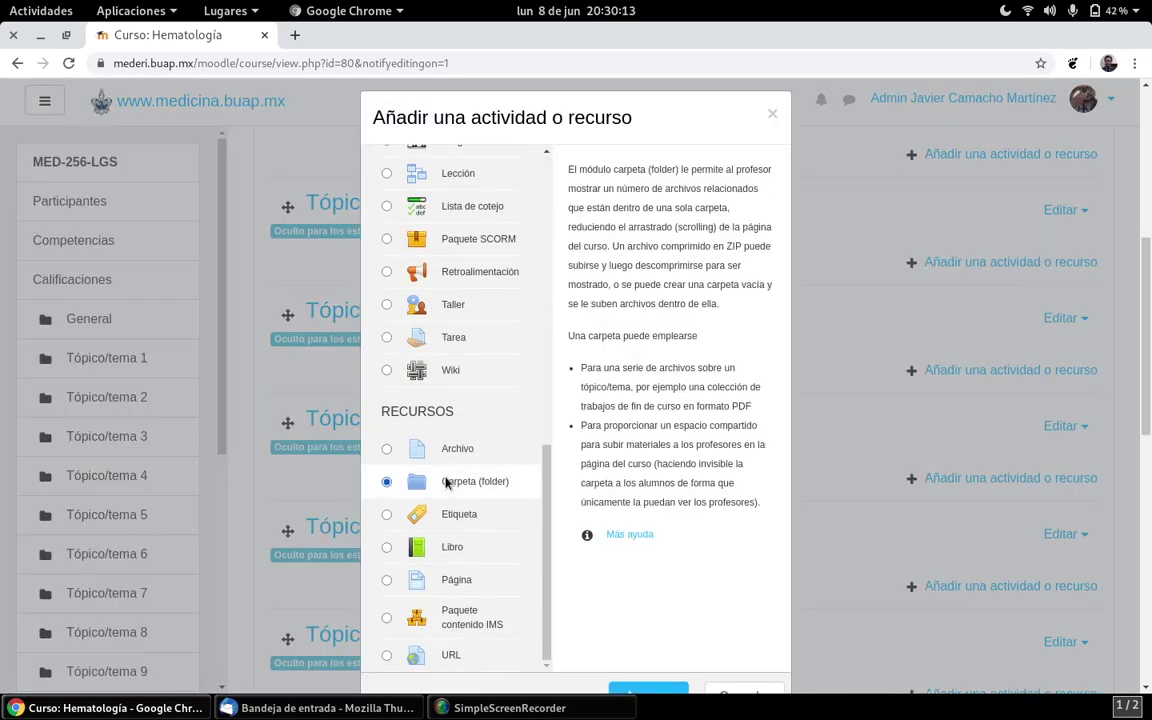
{"action": "scroll", "coordinate": [580, 427], "scroll_direction": "down", "scroll_amount": 5}
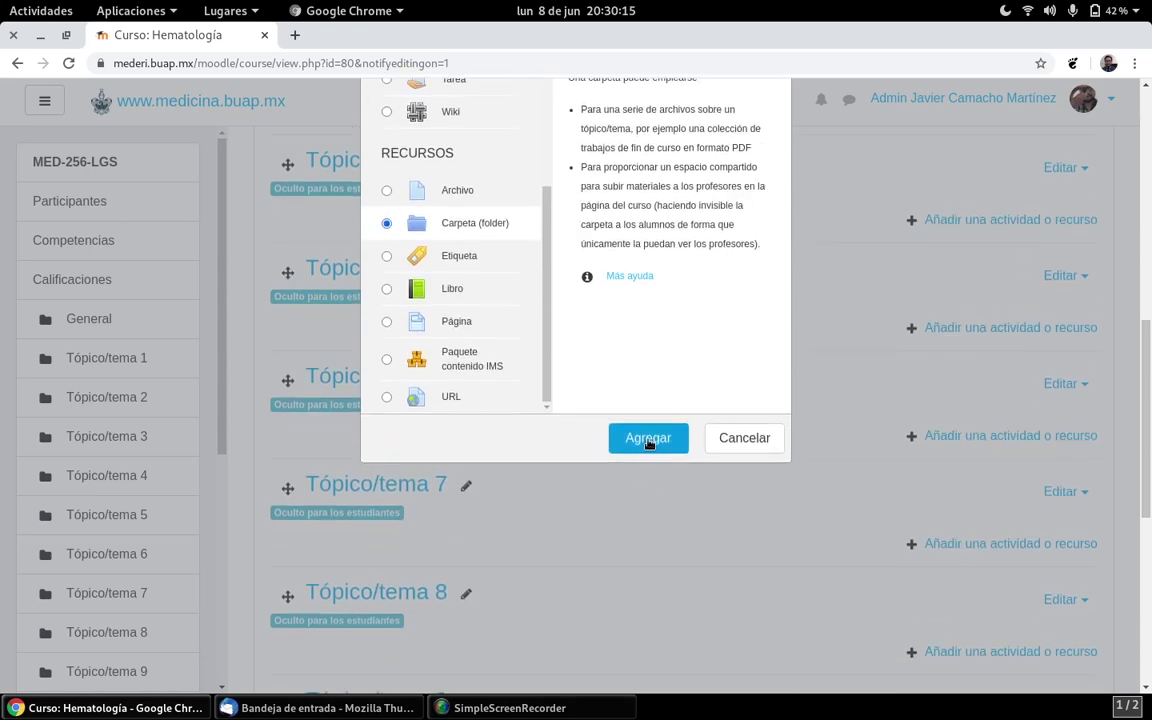
{"action": "left_click", "coordinate": [648, 440]}
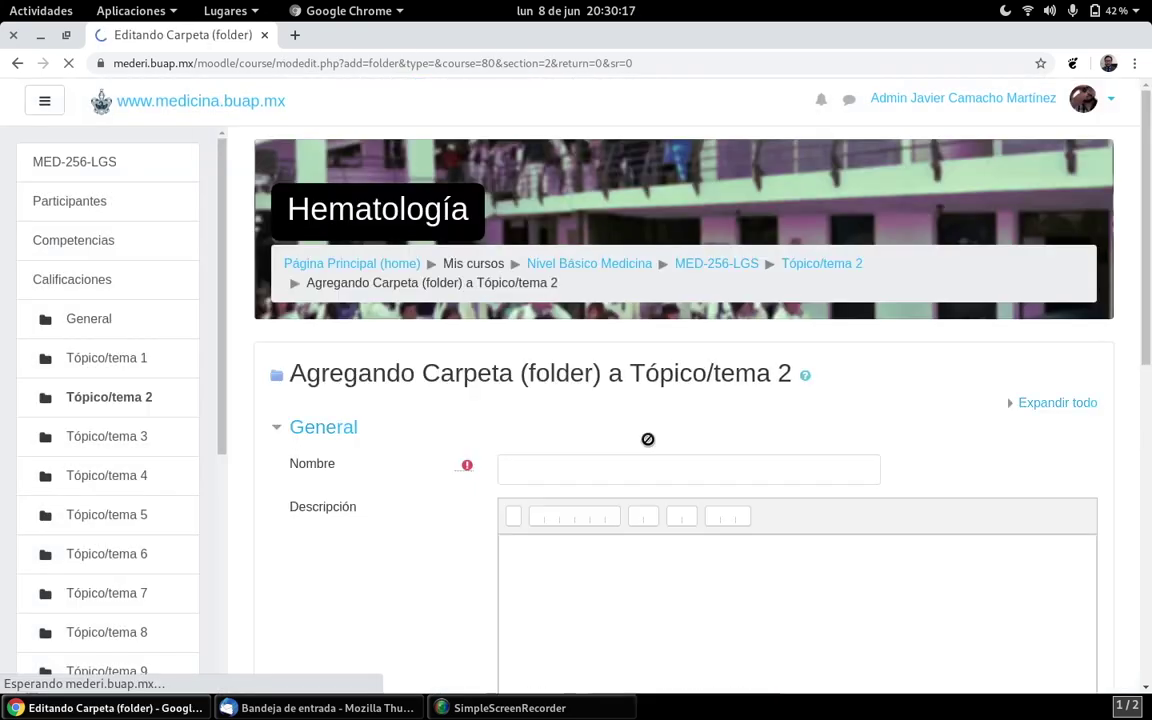
- Name the folder "Artículos de investigación" and place the cursor in its empty description
{"action": "left_click", "coordinate": [563, 471]}
{"action": "type", "text": "A"}
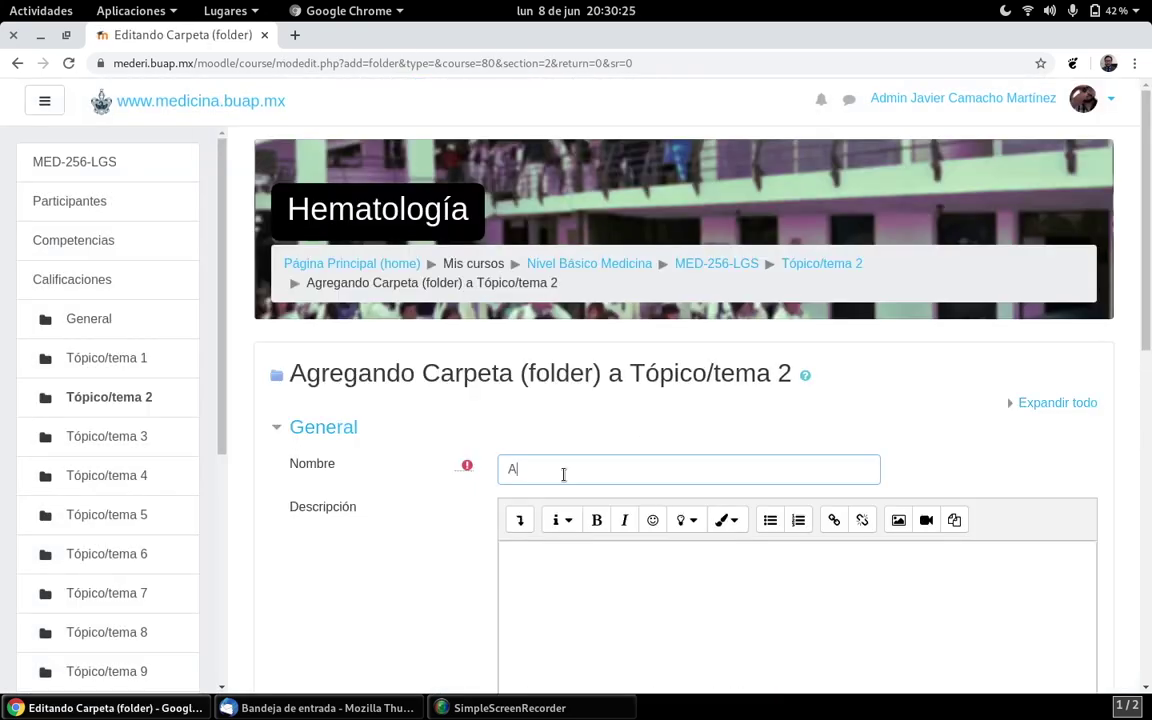
{"action": "type", "text": "rtículos de "}
{"action": "type", "text": "ínvestigación"}
{"action": "scroll", "coordinate": [555, 570], "scroll_direction": "down", "scroll_amount": 5}
{"action": "left_click", "coordinate": [554, 358]}
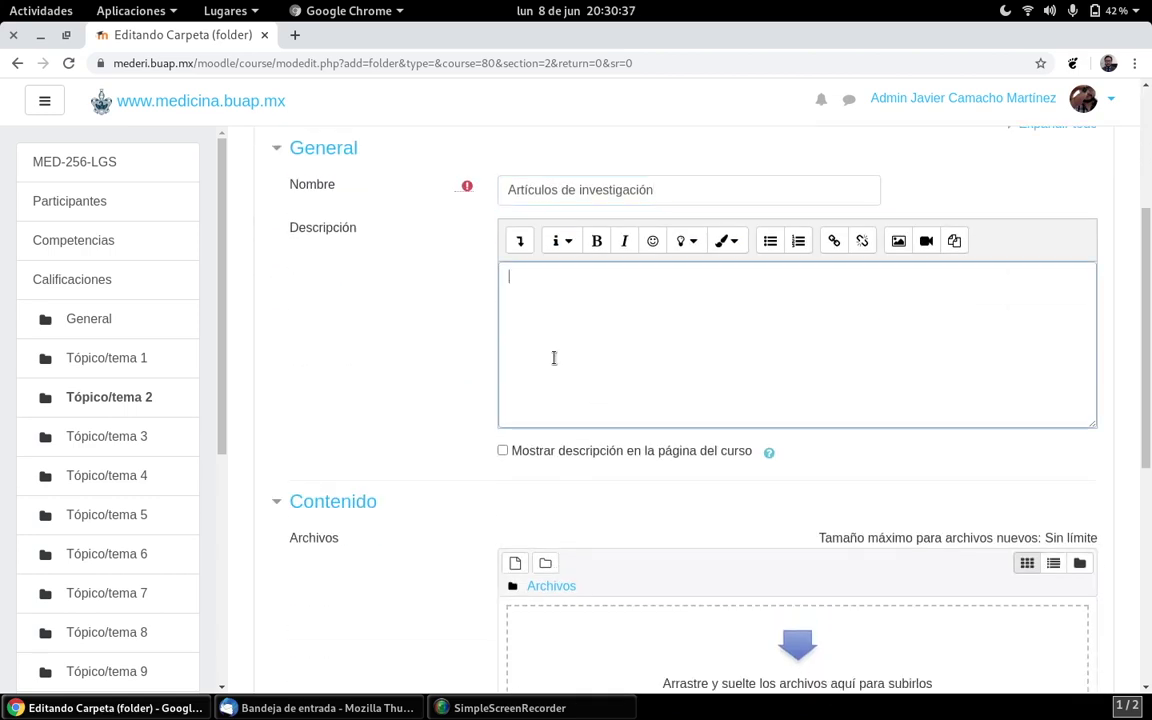
- Upload 09 hrs Listas Prim 2020.xlsx from the lists subfolder of Documentos to the folder's contents
{"action": "scroll", "coordinate": [556, 356], "scroll_direction": "down", "scroll_amount": 7}
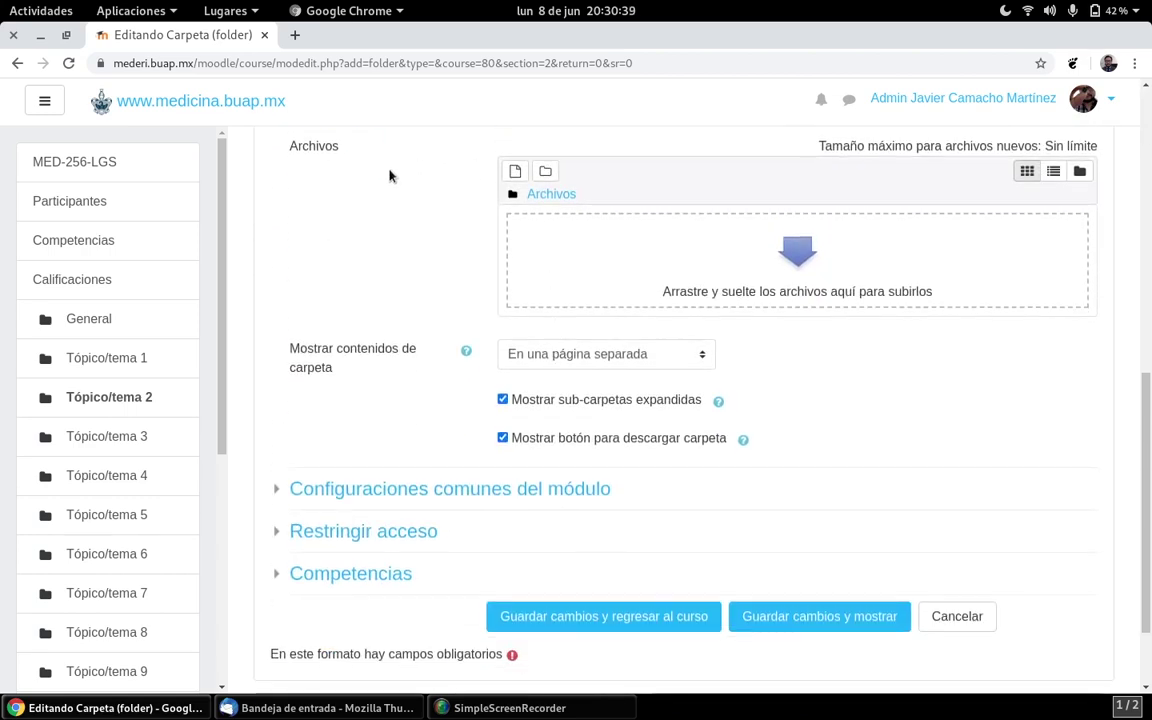
{"action": "scroll", "coordinate": [392, 216], "scroll_direction": "up", "scroll_amount": 3}
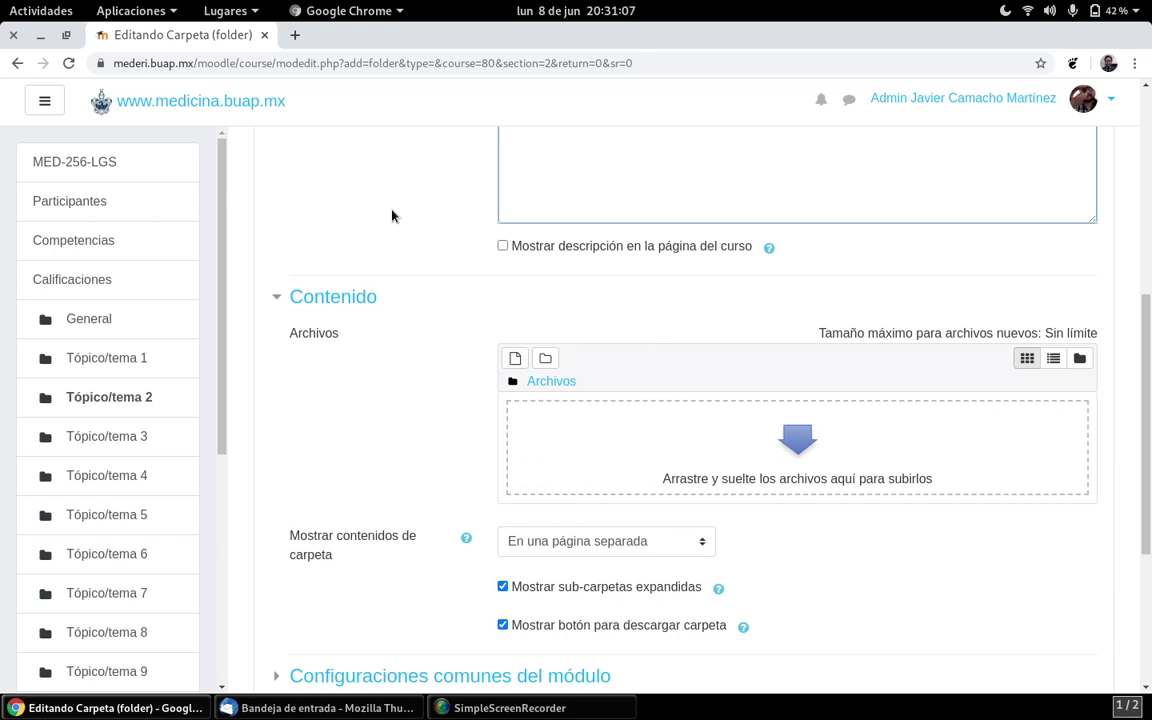
{"action": "left_click", "coordinate": [515, 359]}
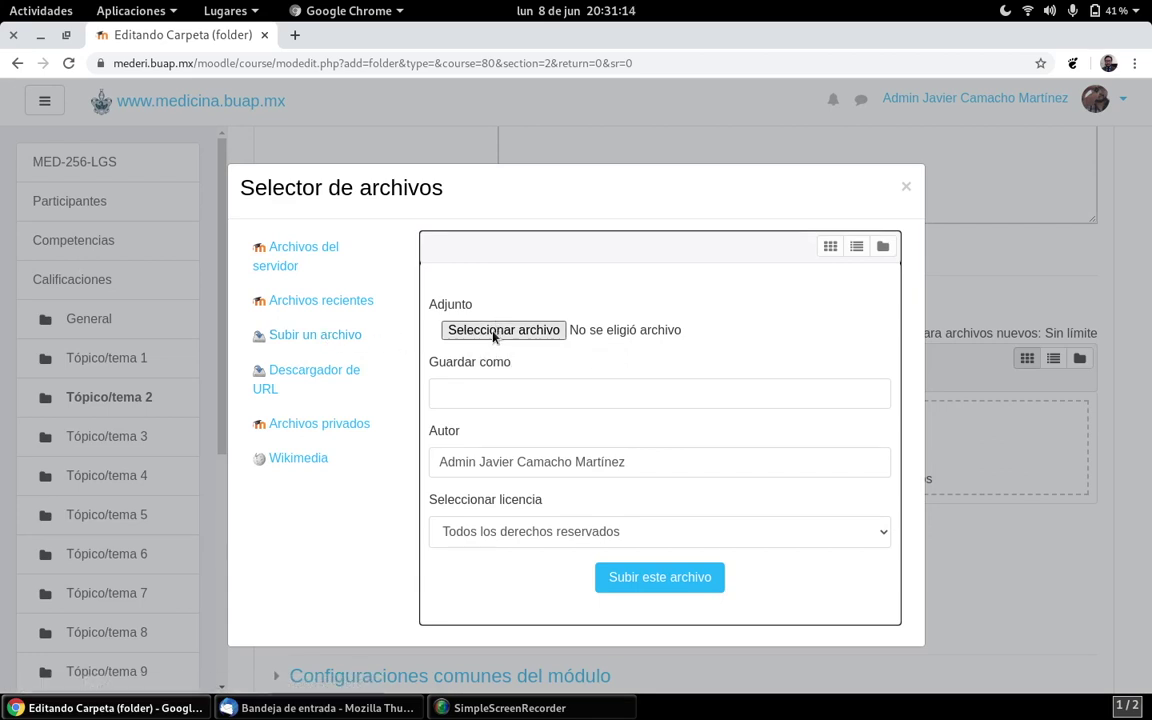
{"action": "left_click", "coordinate": [494, 334]}
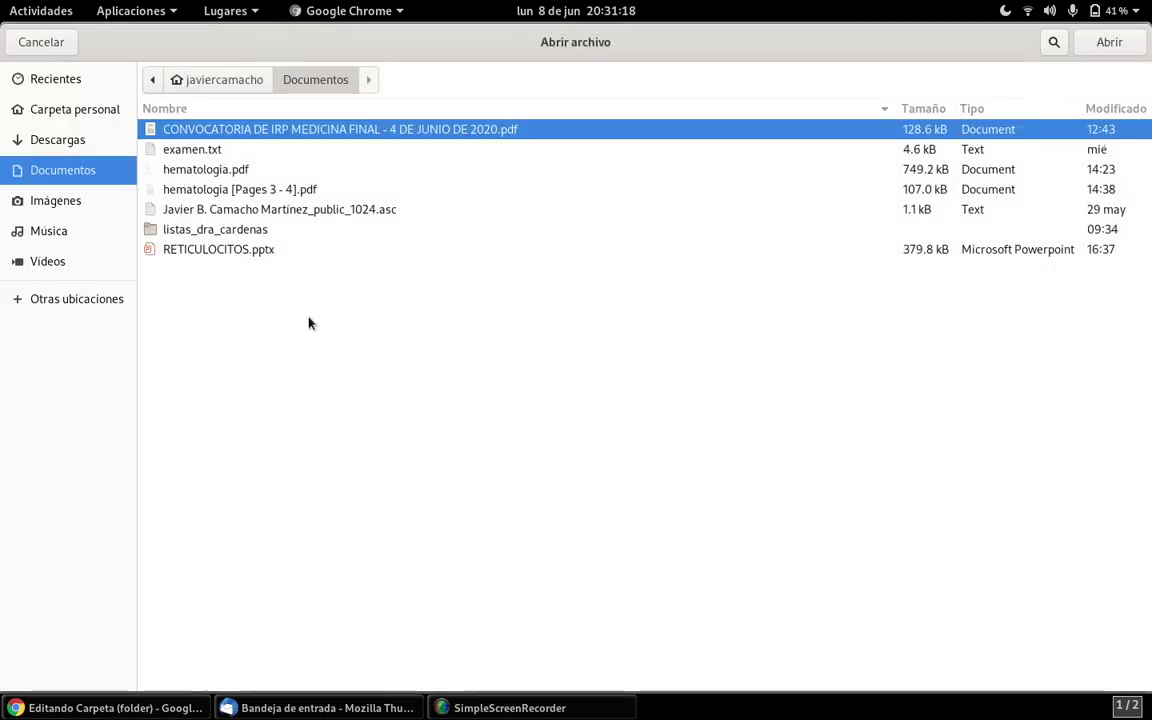
{"action": "double_click", "coordinate": [217, 230]}
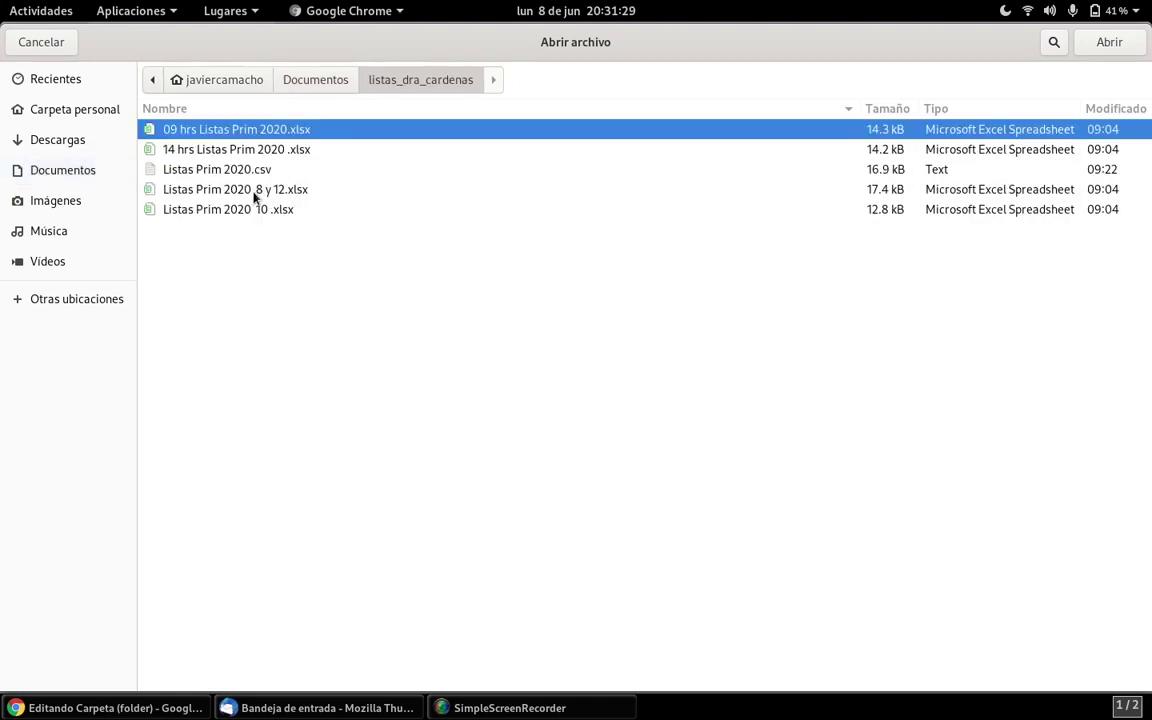
{"action": "left_click", "coordinate": [221, 149]}
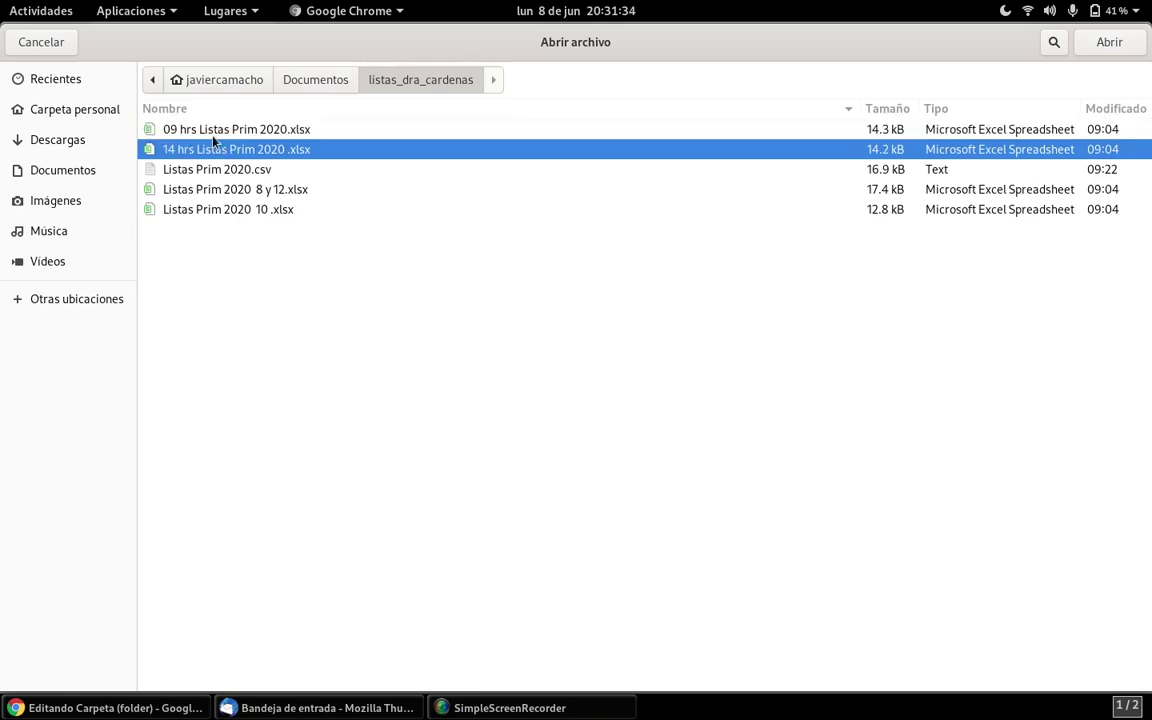
{"action": "left_click", "coordinate": [205, 130]}
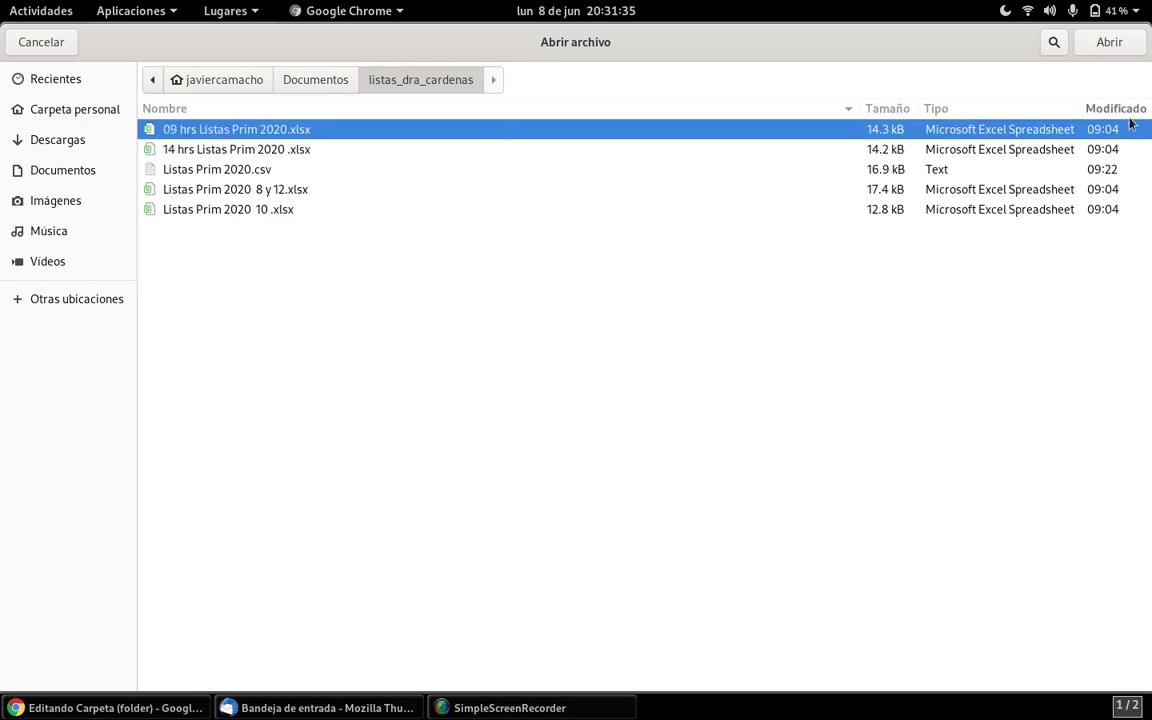
{"action": "left_click", "coordinate": [1103, 43]}
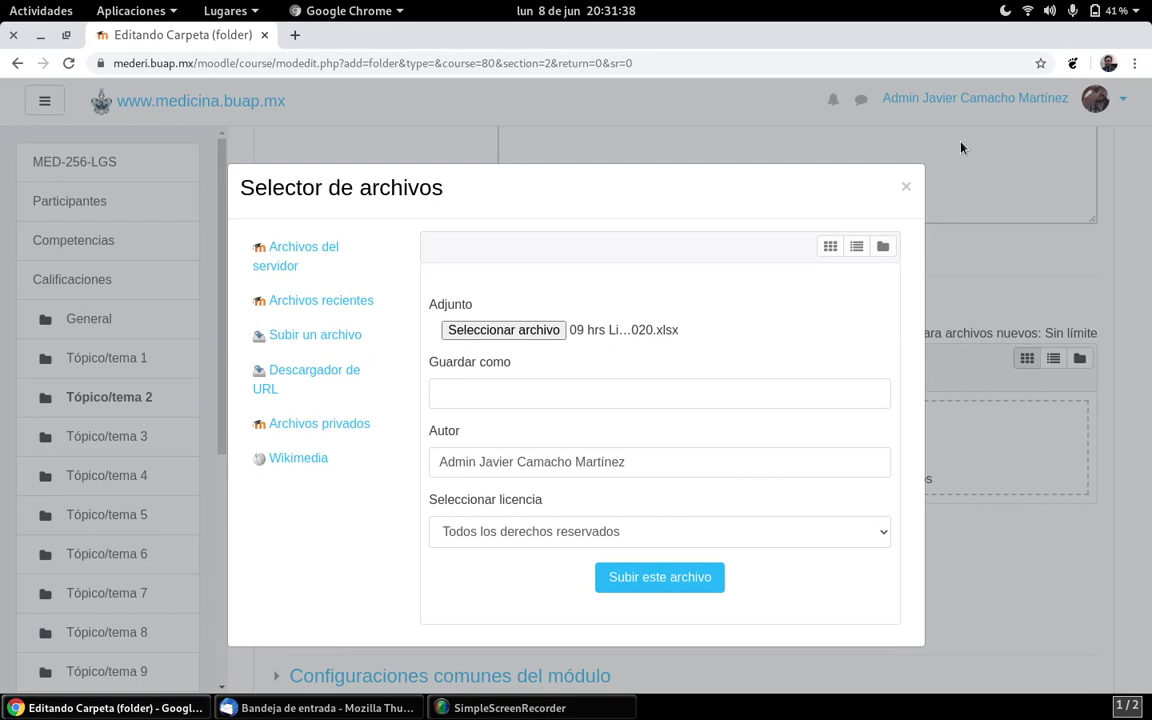
{"action": "left_click", "coordinate": [650, 577]}
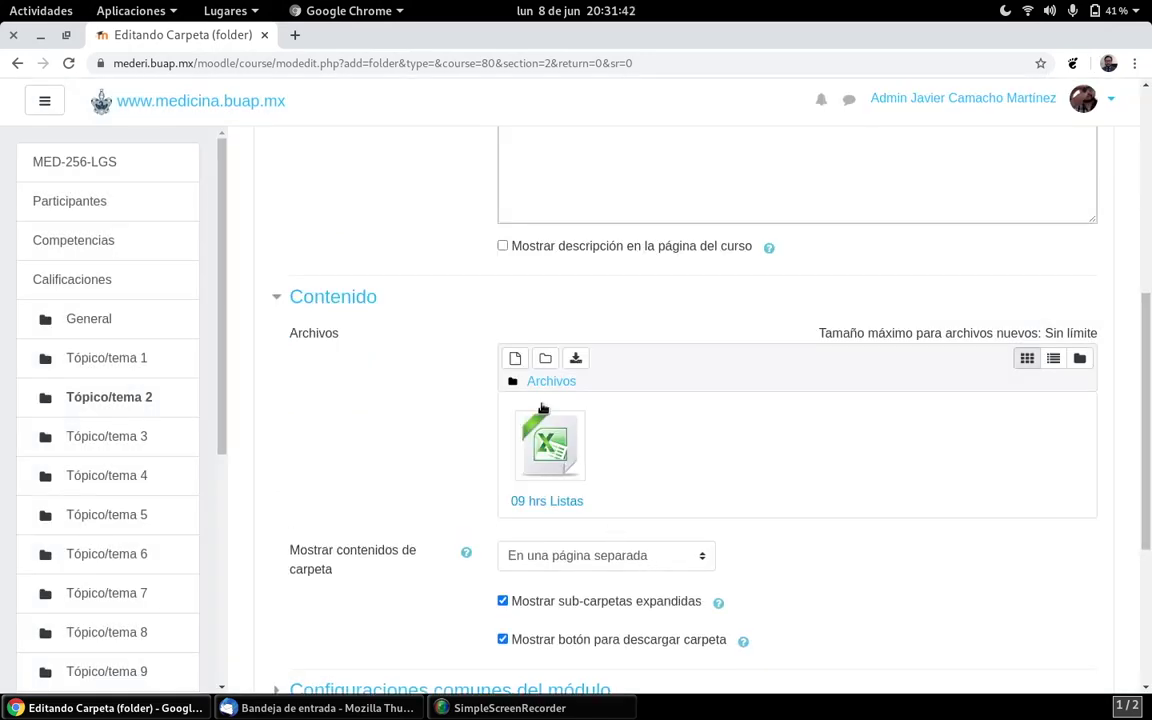
- Upload 14 hrs Listas Prim 2020 .xlsx from the same subfolder to the folder's contents
{"action": "left_click", "coordinate": [516, 364]}
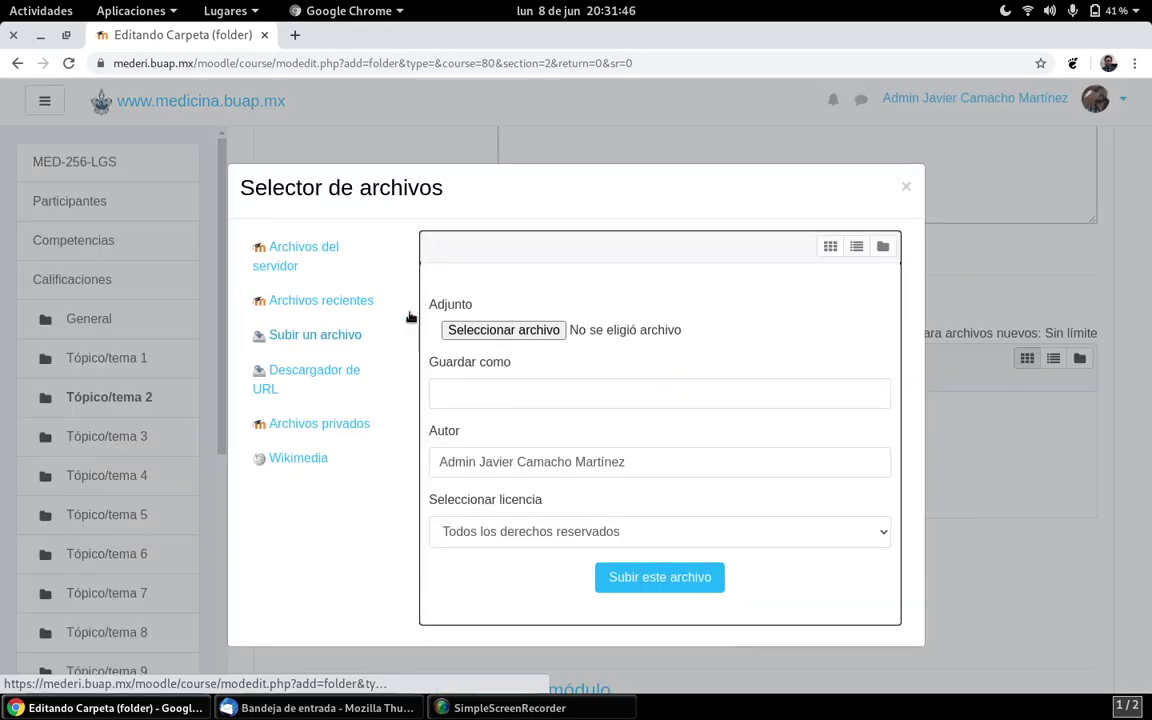
{"action": "left_click", "coordinate": [480, 333]}
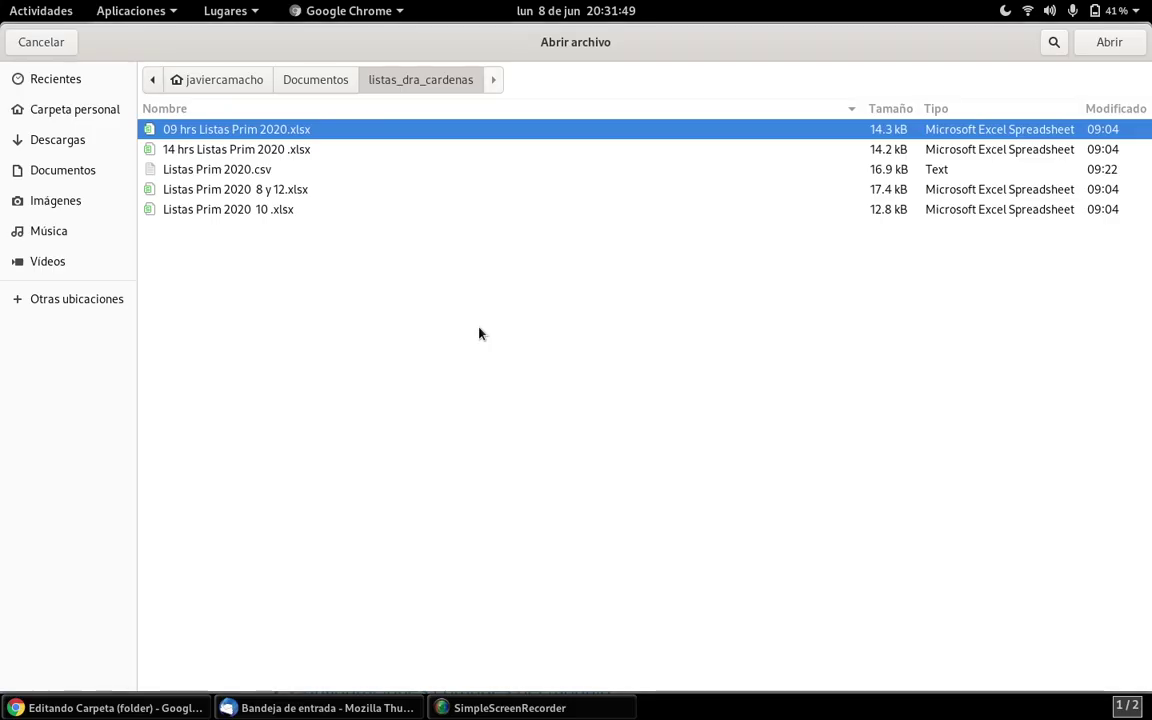
{"action": "double_click", "coordinate": [222, 150]}
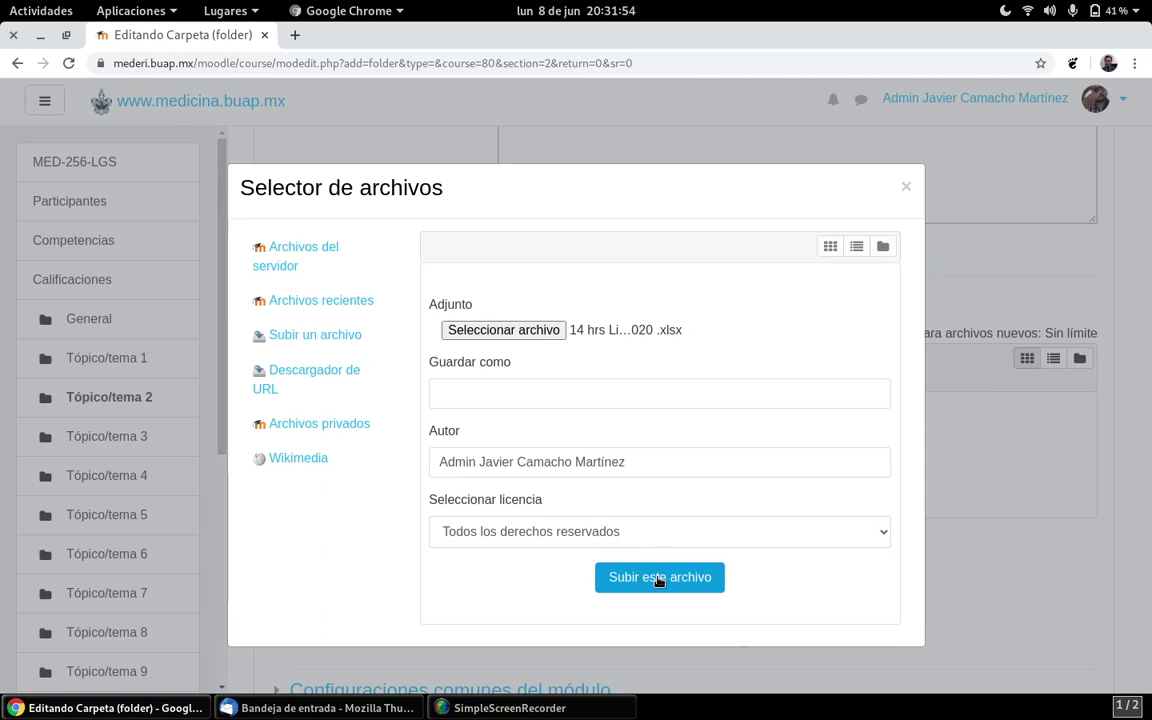
{"action": "left_click", "coordinate": [660, 579]}
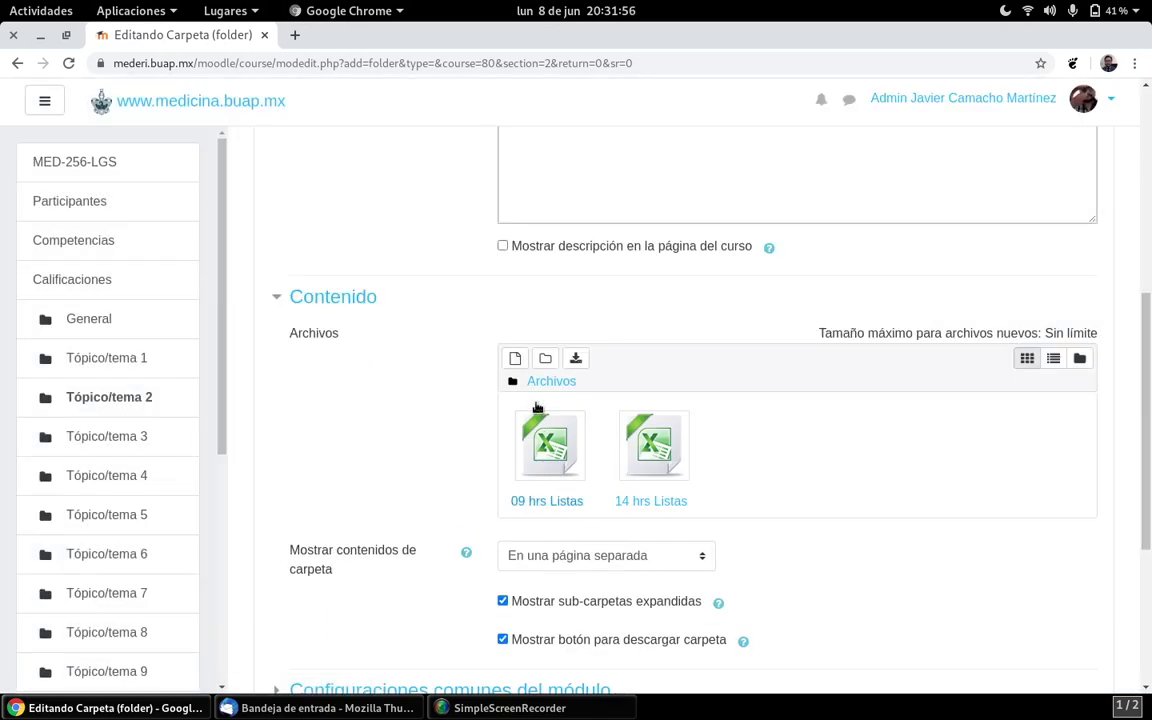
- Upload the spreadsheet Listas Prim 2020 8 y 12.xlsx to the folder's contents
{"action": "left_click", "coordinate": [515, 360]}
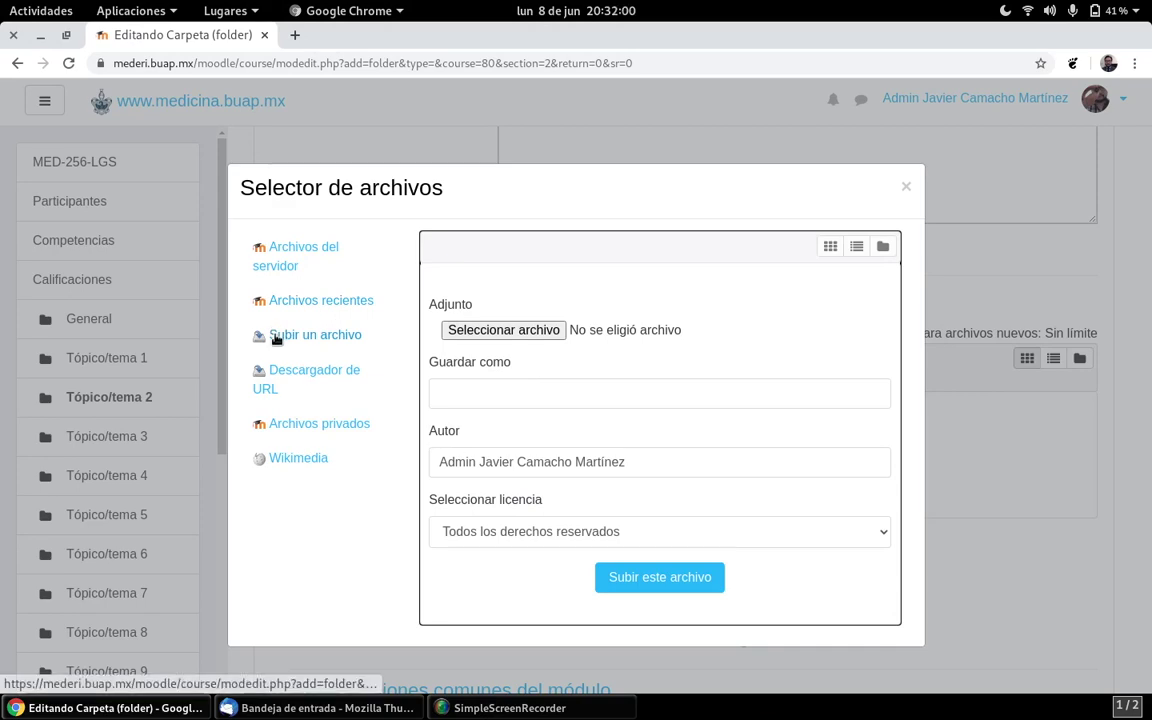
{"action": "left_click", "coordinate": [507, 331]}
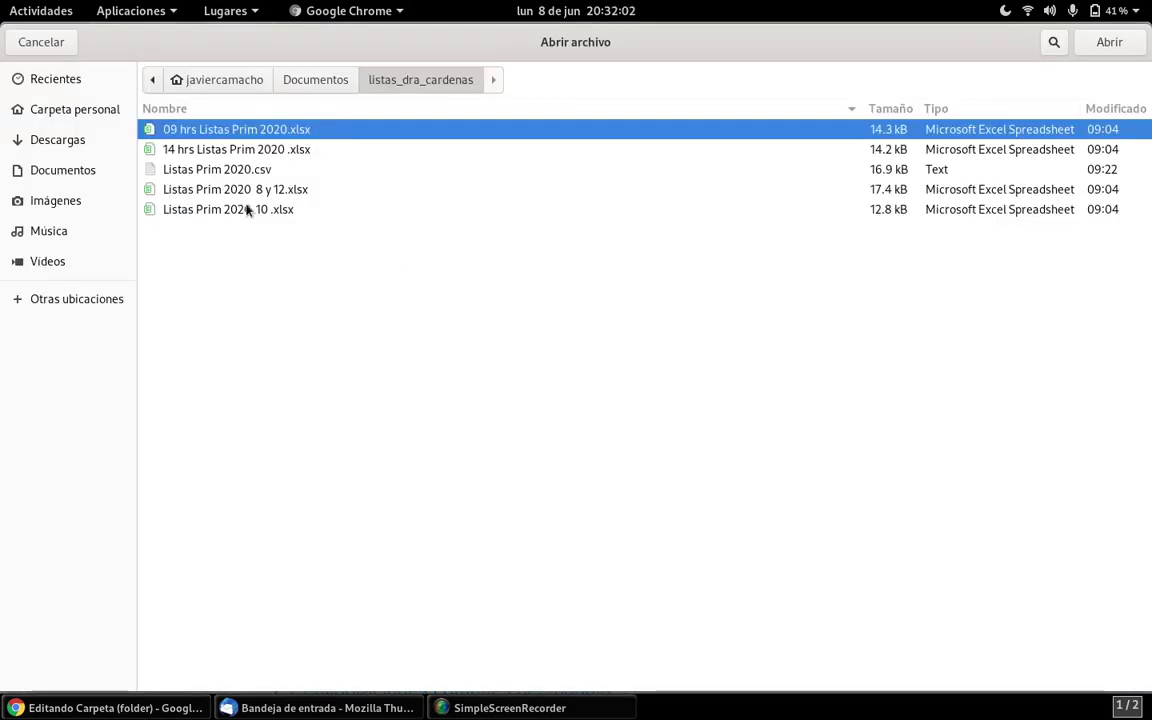
{"action": "left_click", "coordinate": [197, 191]}
{"action": "double_click", "coordinate": [197, 191]}
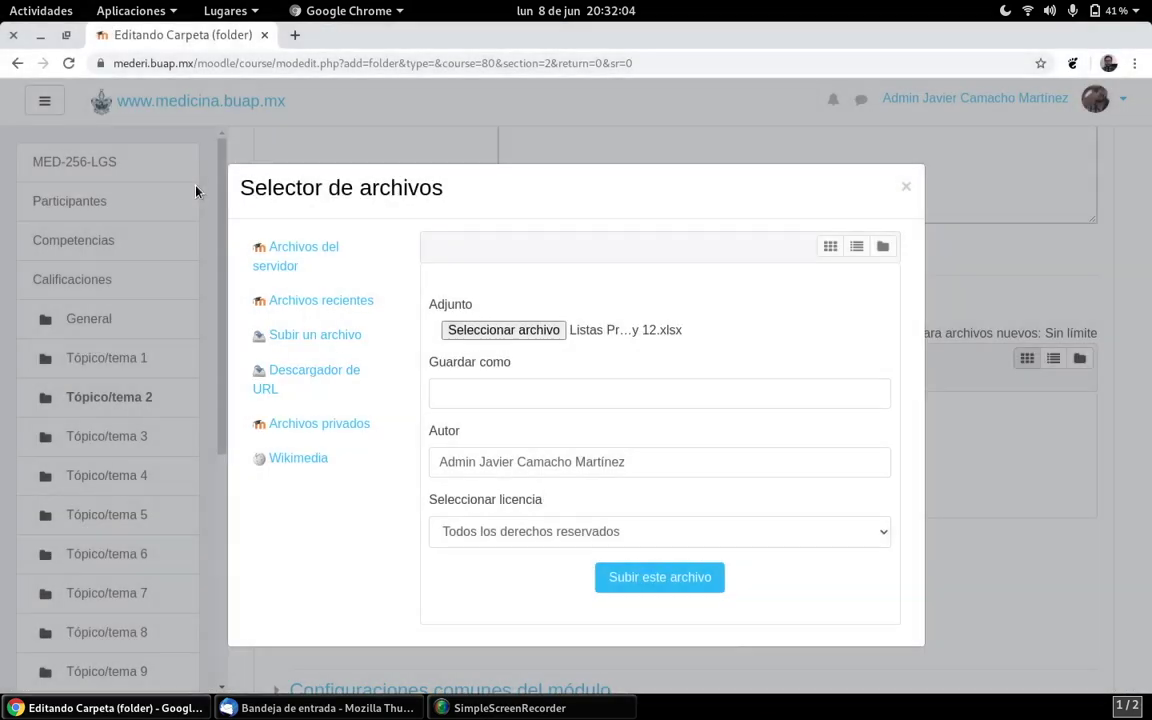
{"action": "left_click", "coordinate": [656, 580]}
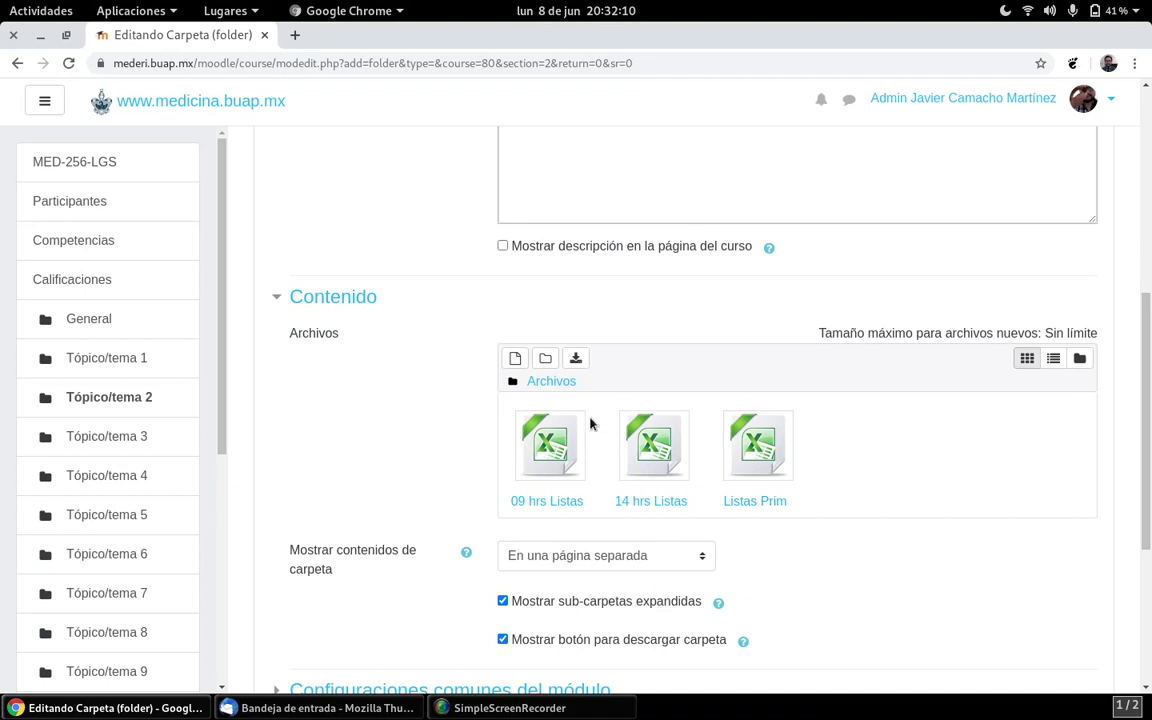
- Set the folder contents to display "En línea en una página de curso"
{"action": "scroll", "coordinate": [375, 417], "scroll_direction": "down", "scroll_amount": 5}
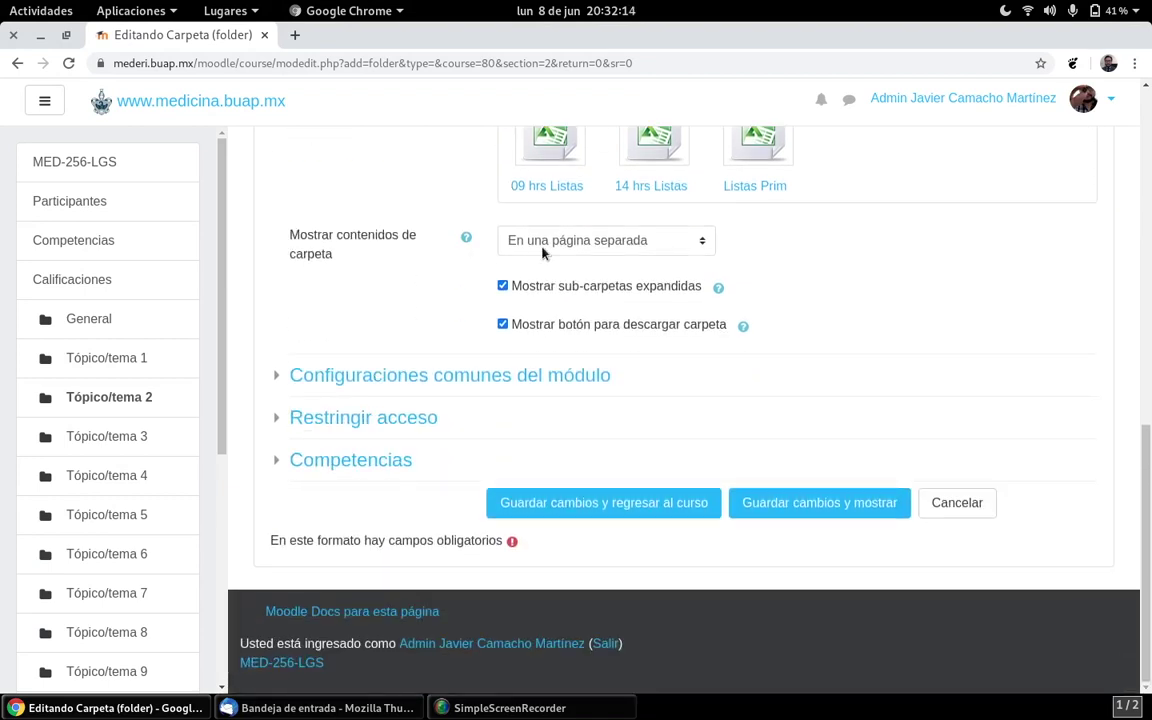
{"action": "left_click", "coordinate": [646, 248]}
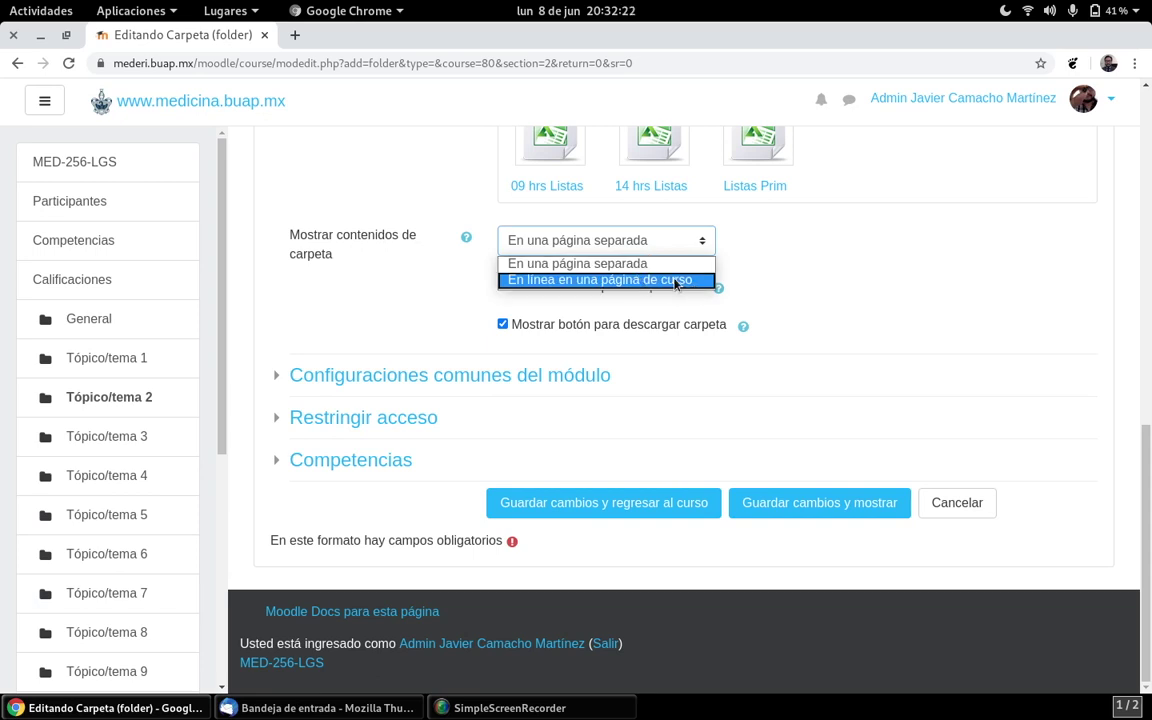
{"action": "left_click", "coordinate": [675, 281]}
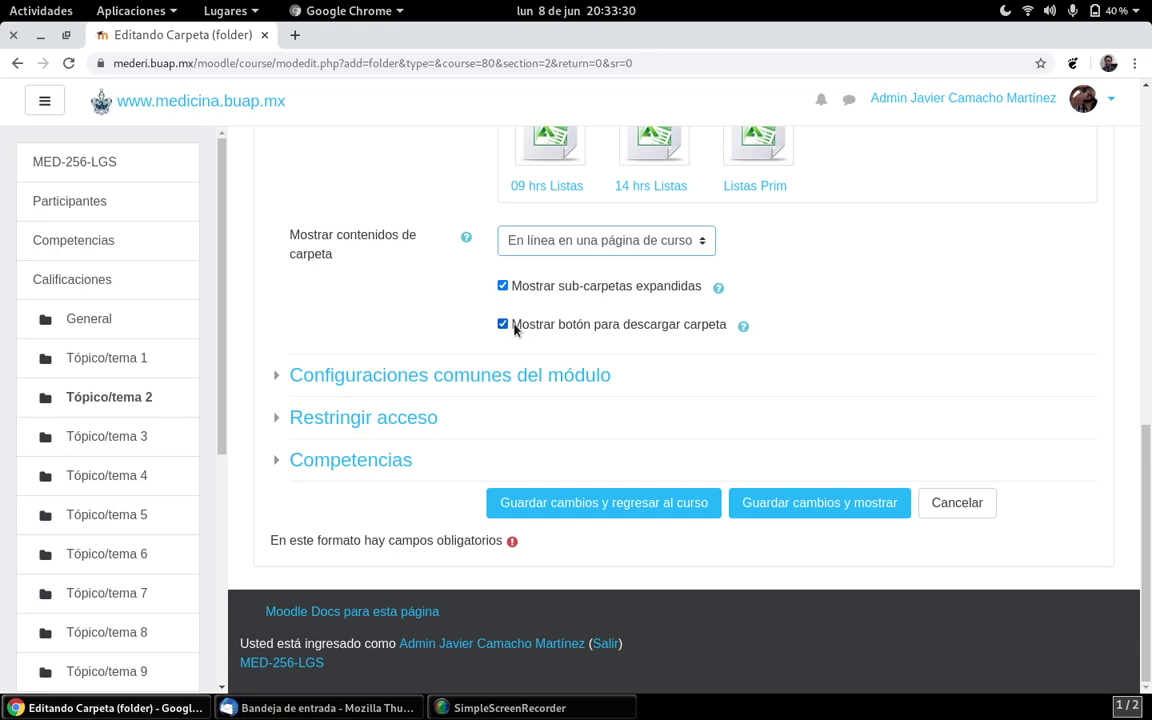
- Set the folder's availability to "Hacer disponible, pero no mostrar en página del curso" in the common module settings
{"action": "left_click", "coordinate": [367, 376]}
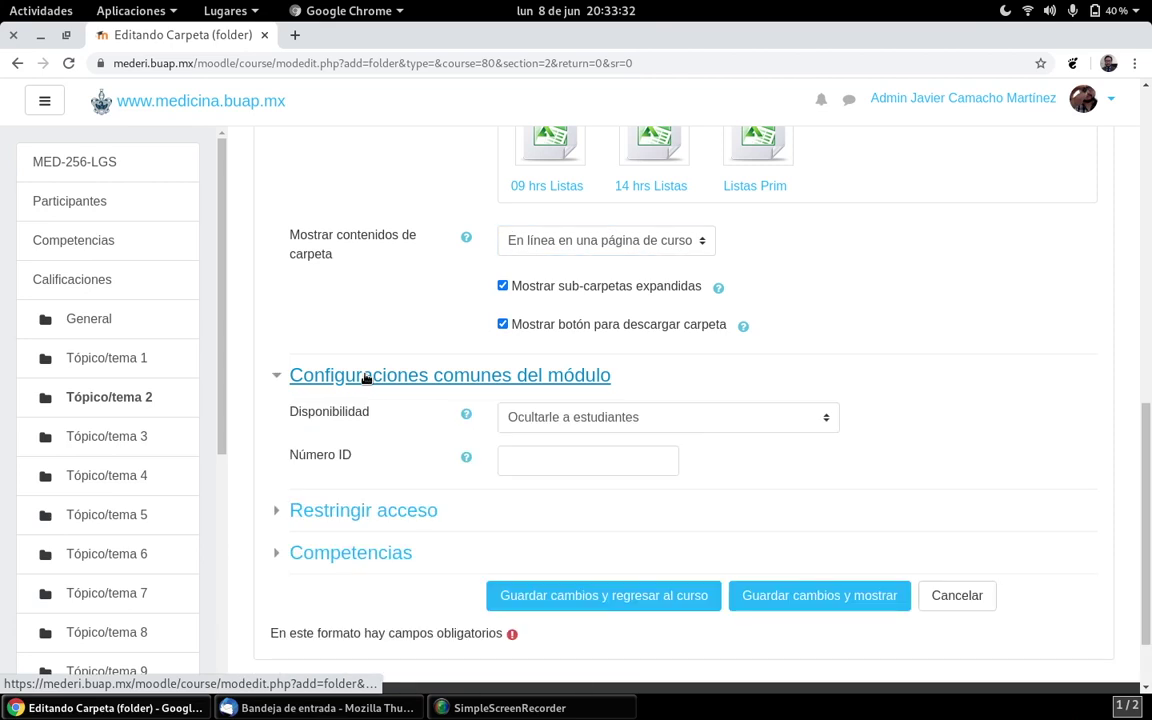
{"action": "left_click", "coordinate": [824, 422]}
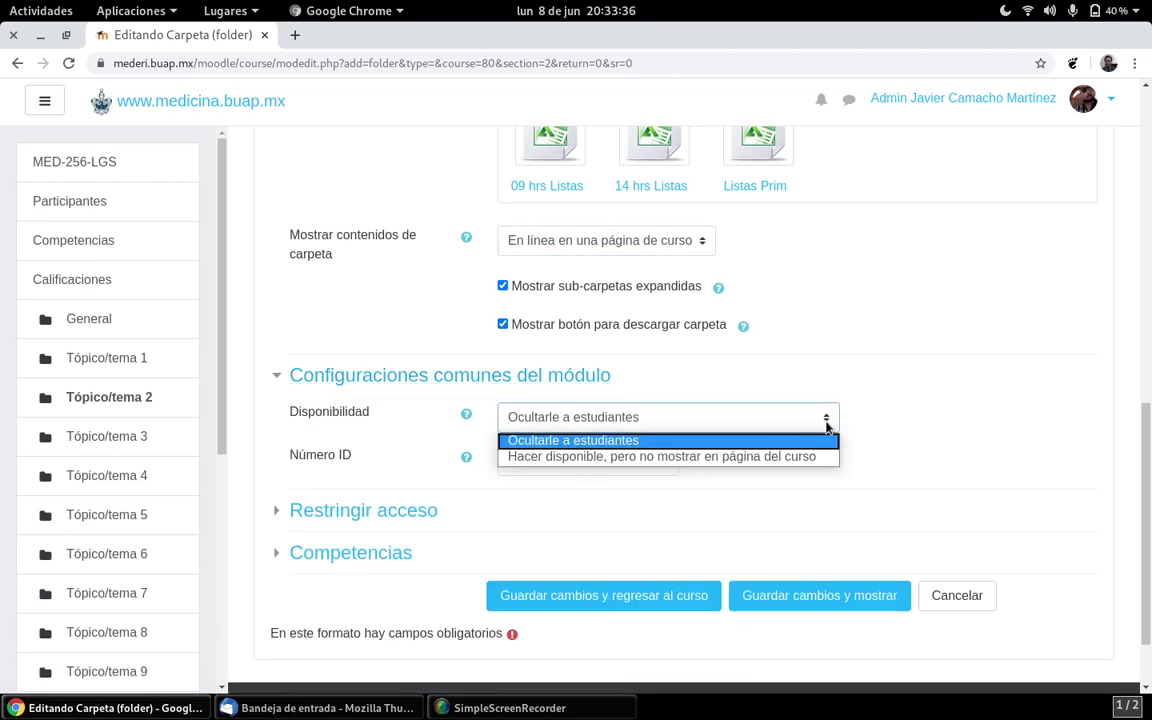
{"action": "left_click", "coordinate": [550, 457]}
- Review the restriction types available under the folder's access restrictions, and close the list without adding one
{"action": "scroll", "coordinate": [790, 406], "scroll_direction": "down", "scroll_amount": 2}
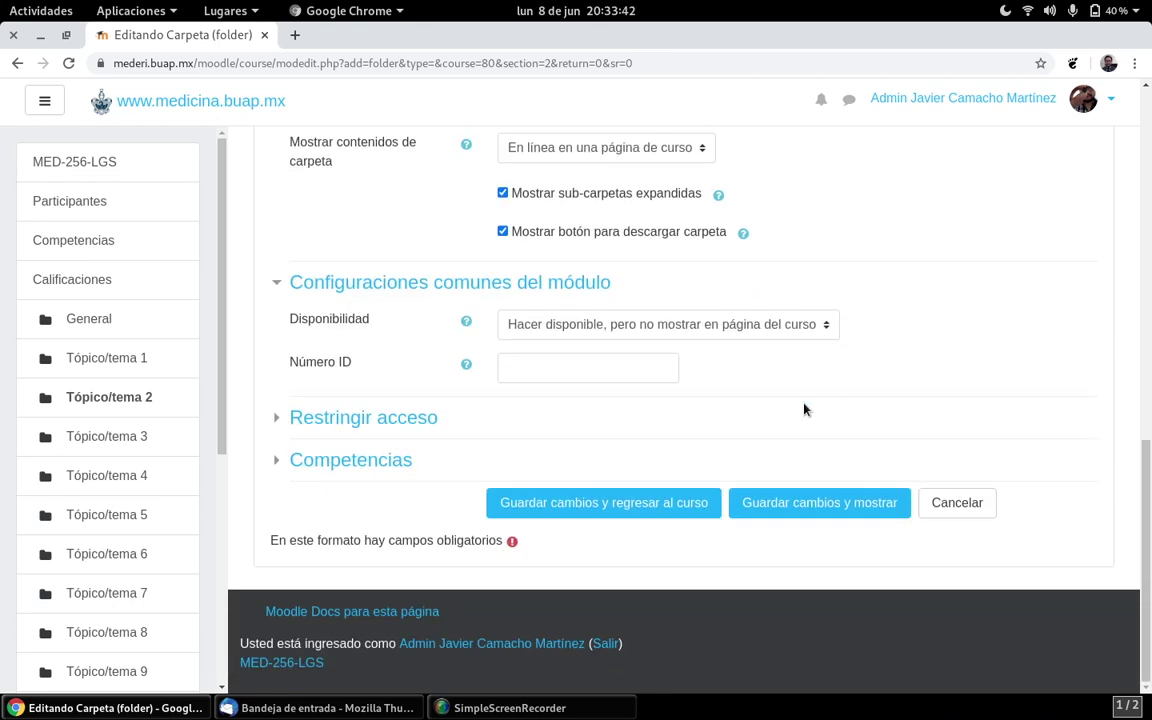
{"action": "left_click", "coordinate": [323, 416]}
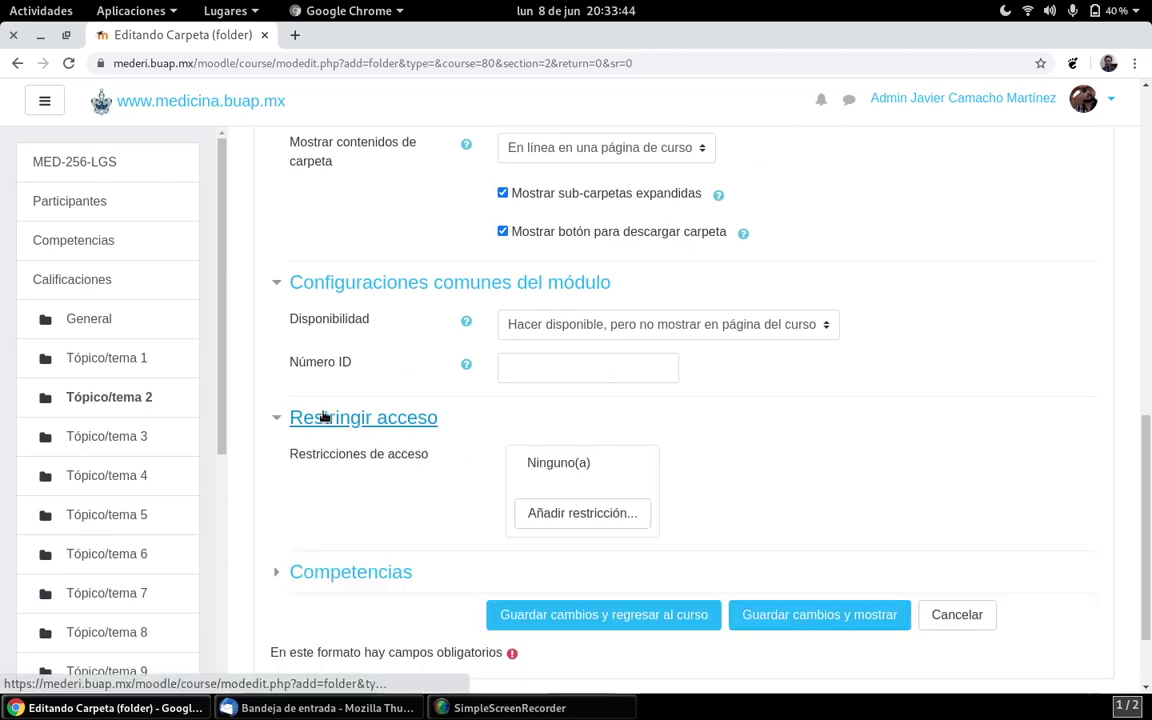
{"action": "scroll", "coordinate": [427, 485], "scroll_direction": "down", "scroll_amount": 2}
{"action": "left_click", "coordinate": [550, 402]}
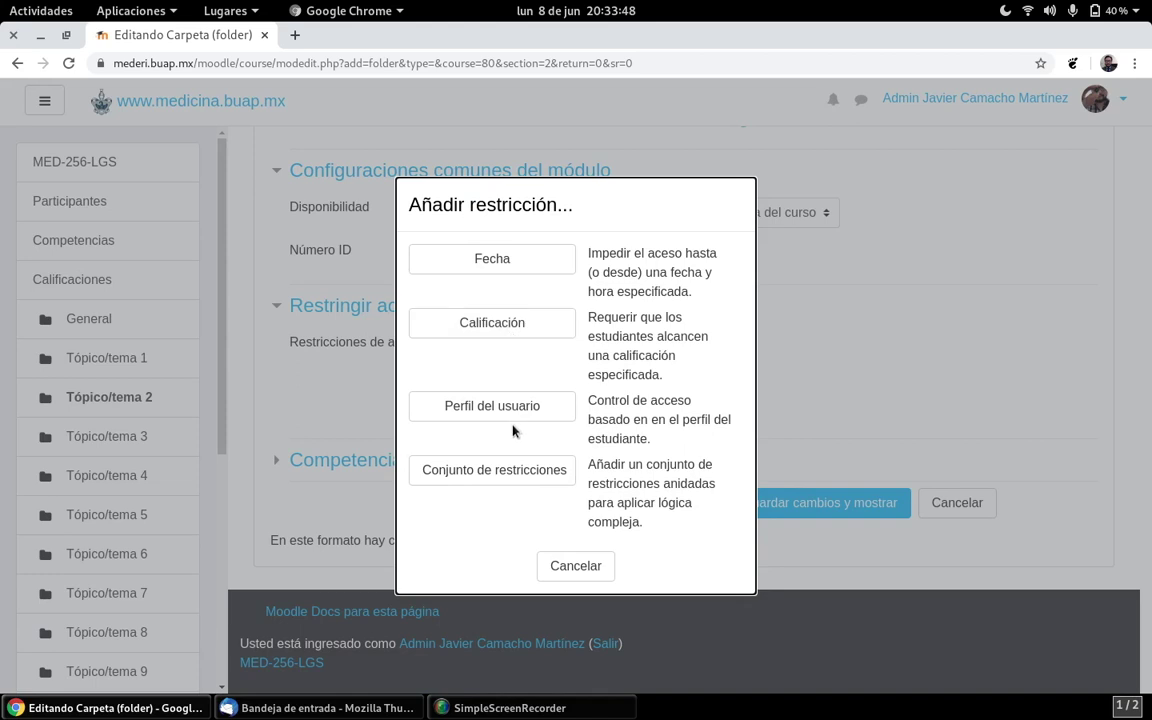
{"action": "left_click", "coordinate": [581, 567]}
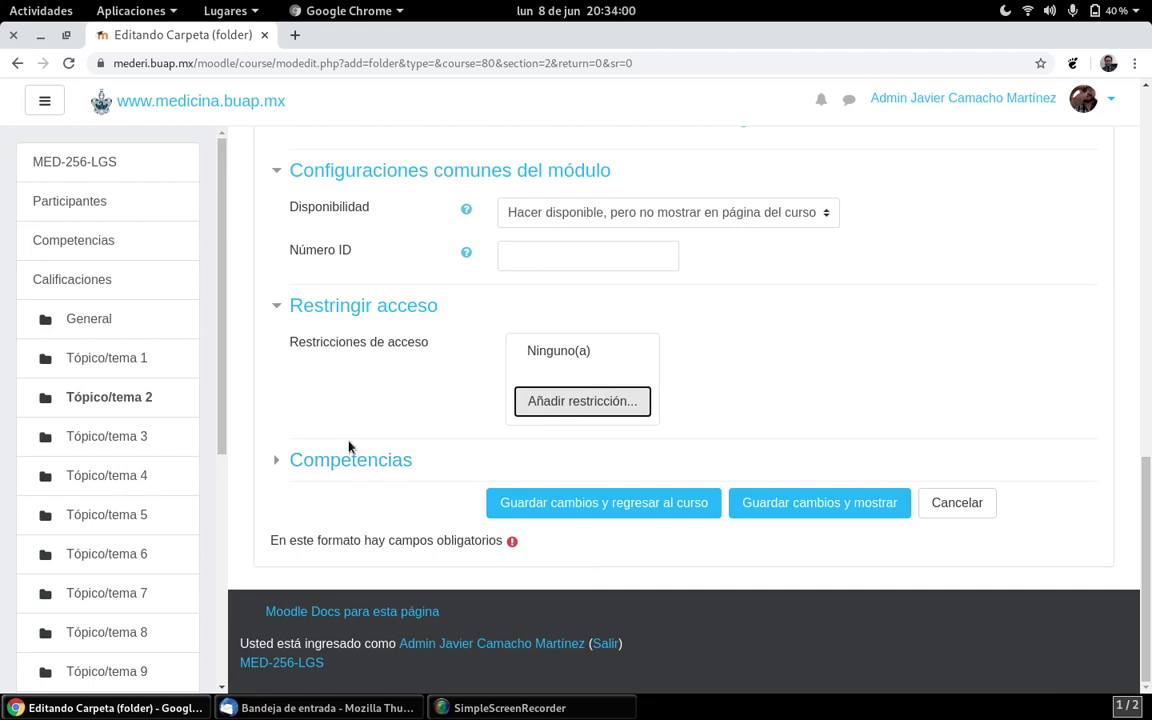
- Expand the folder's Competencias settings, and save the folder, returning to the course page
{"action": "left_click", "coordinate": [331, 461]}
{"action": "scroll", "coordinate": [540, 478], "scroll_direction": "down", "scroll_amount": 2}
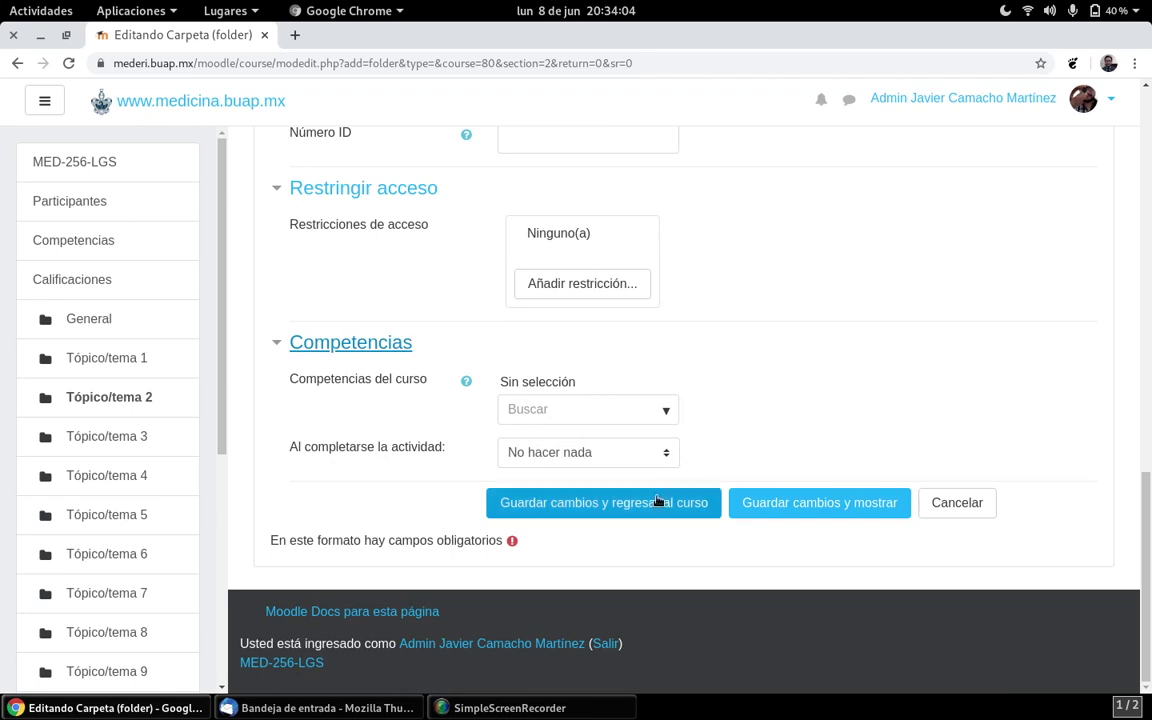
{"action": "left_click", "coordinate": [544, 503]}
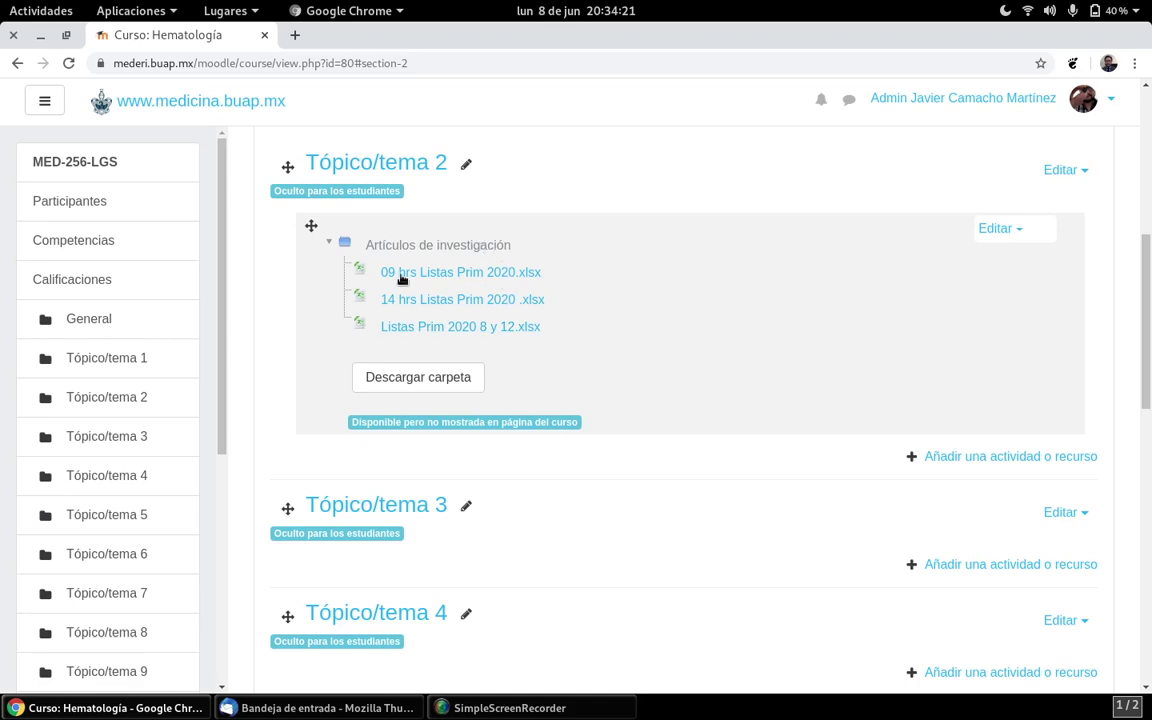
- Edit the Artículos de investigación folder to display its contents "En una página separada", and save, returning to the course
{"action": "left_click", "coordinate": [1013, 229]}
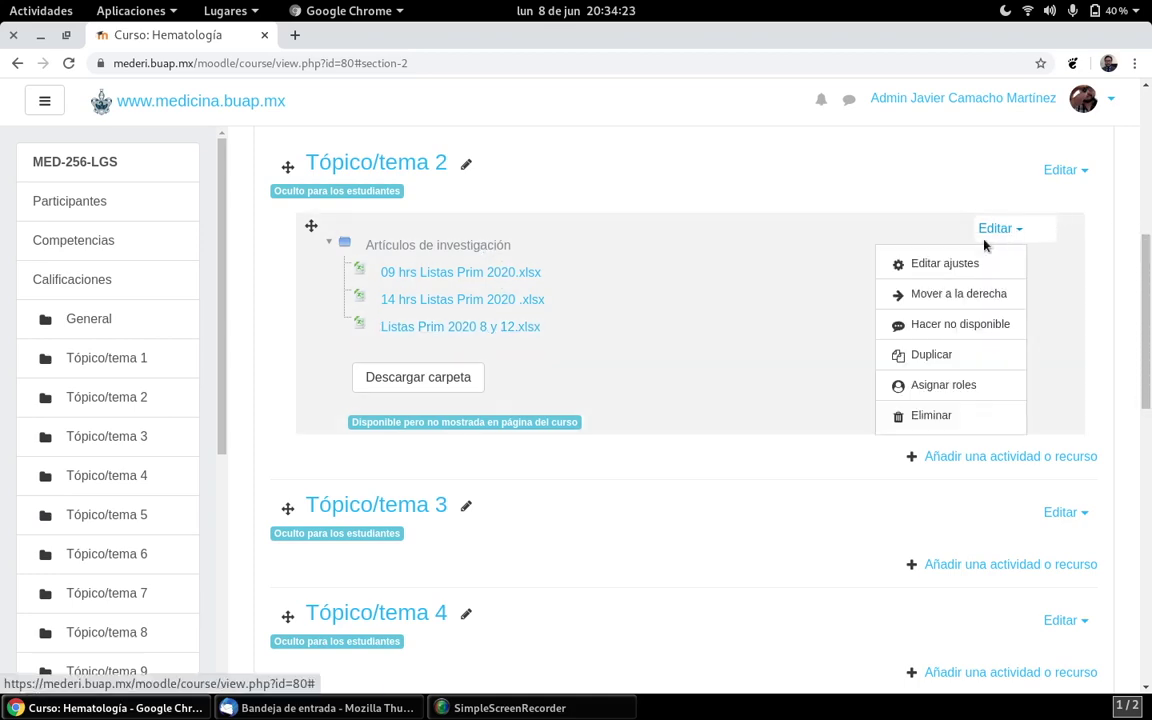
{"action": "left_click", "coordinate": [941, 262]}
{"action": "scroll", "coordinate": [609, 456], "scroll_direction": "down", "scroll_amount": 10}
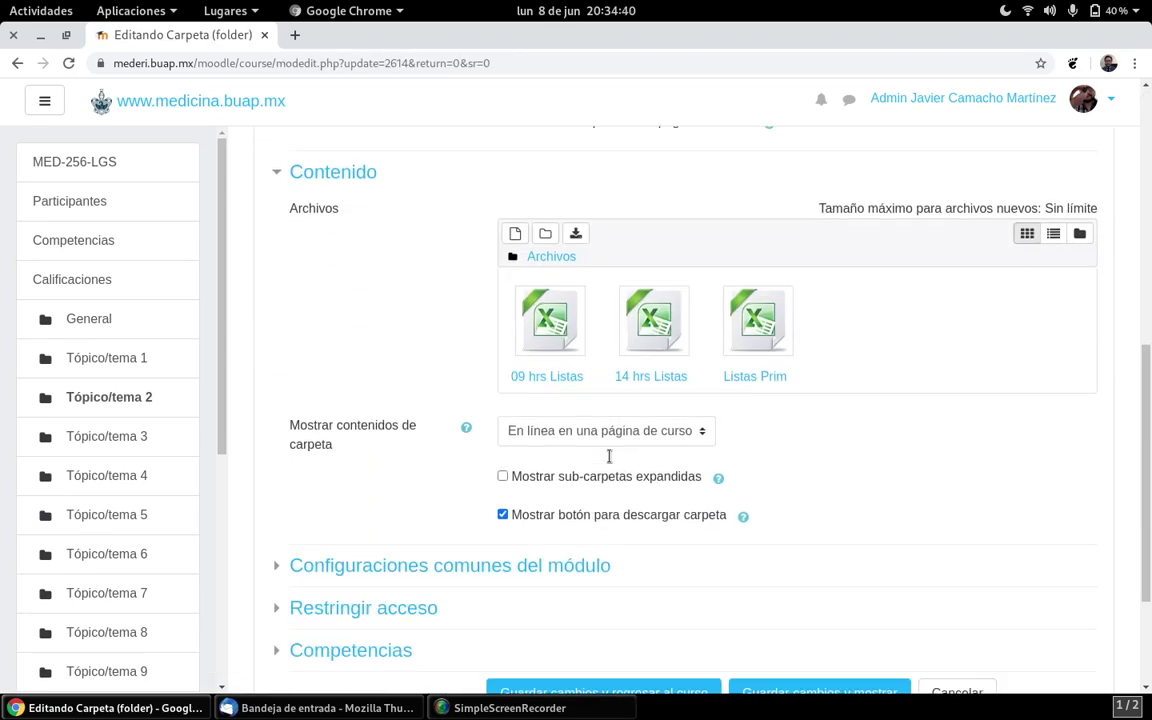
{"action": "scroll", "coordinate": [609, 456], "scroll_direction": "up", "scroll_amount": 2}
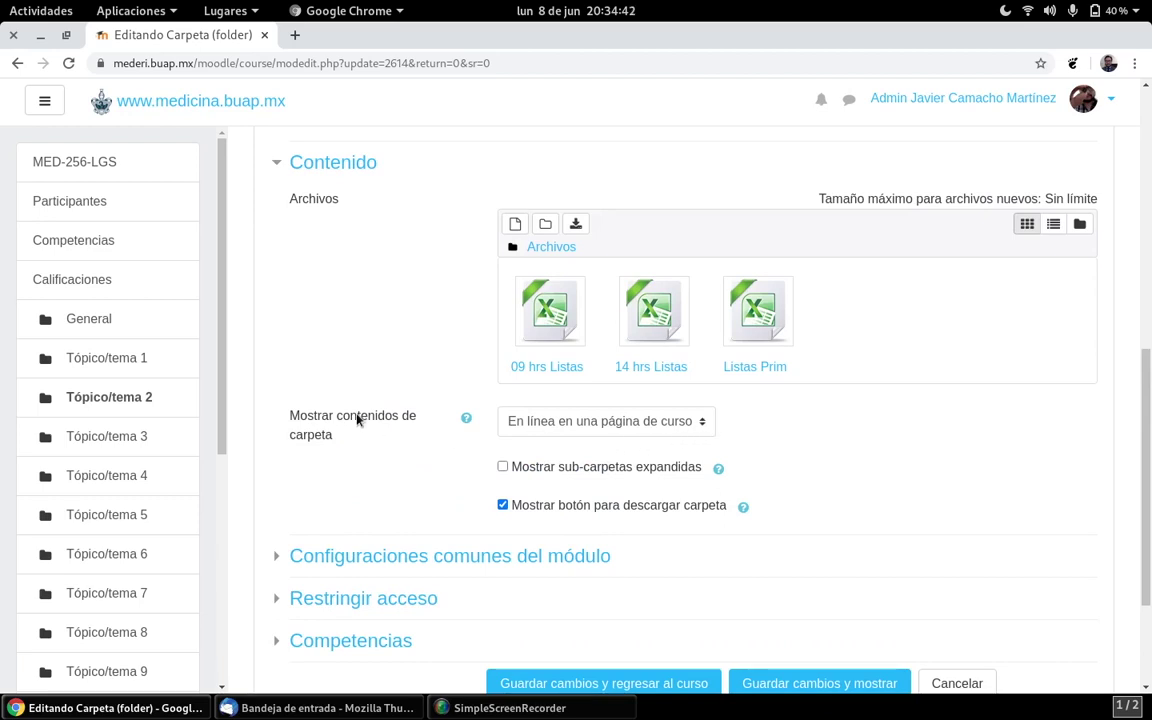
{"action": "left_click", "coordinate": [697, 428]}
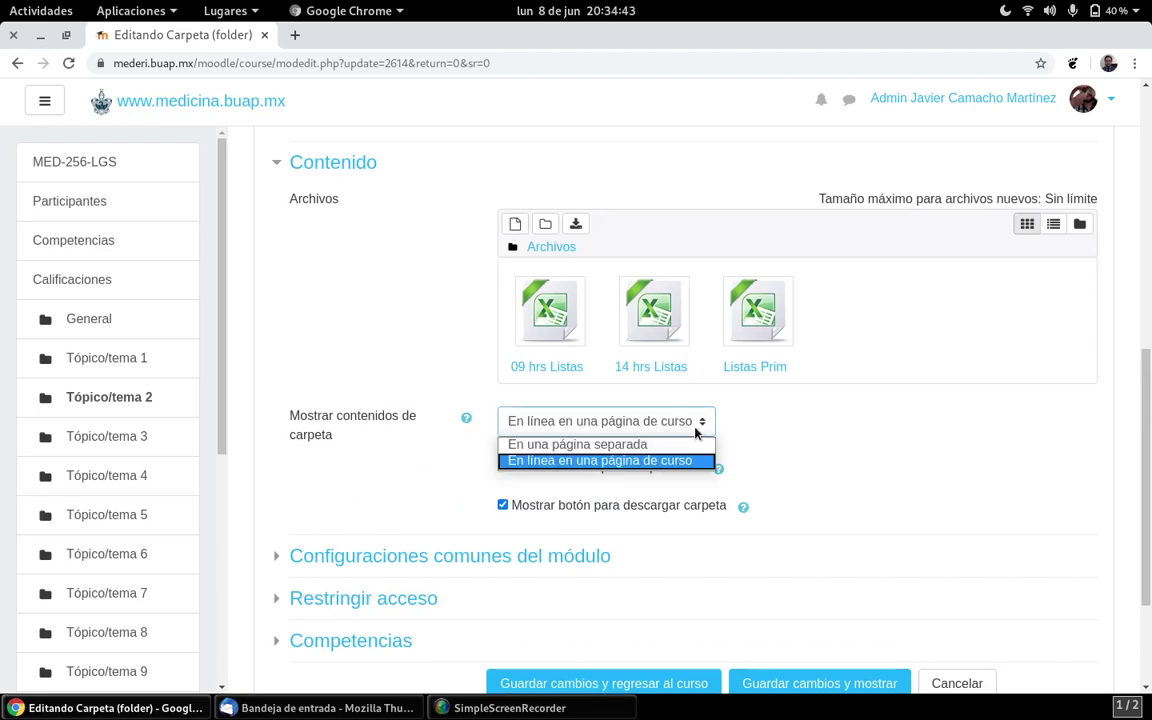
{"action": "left_click", "coordinate": [609, 446]}
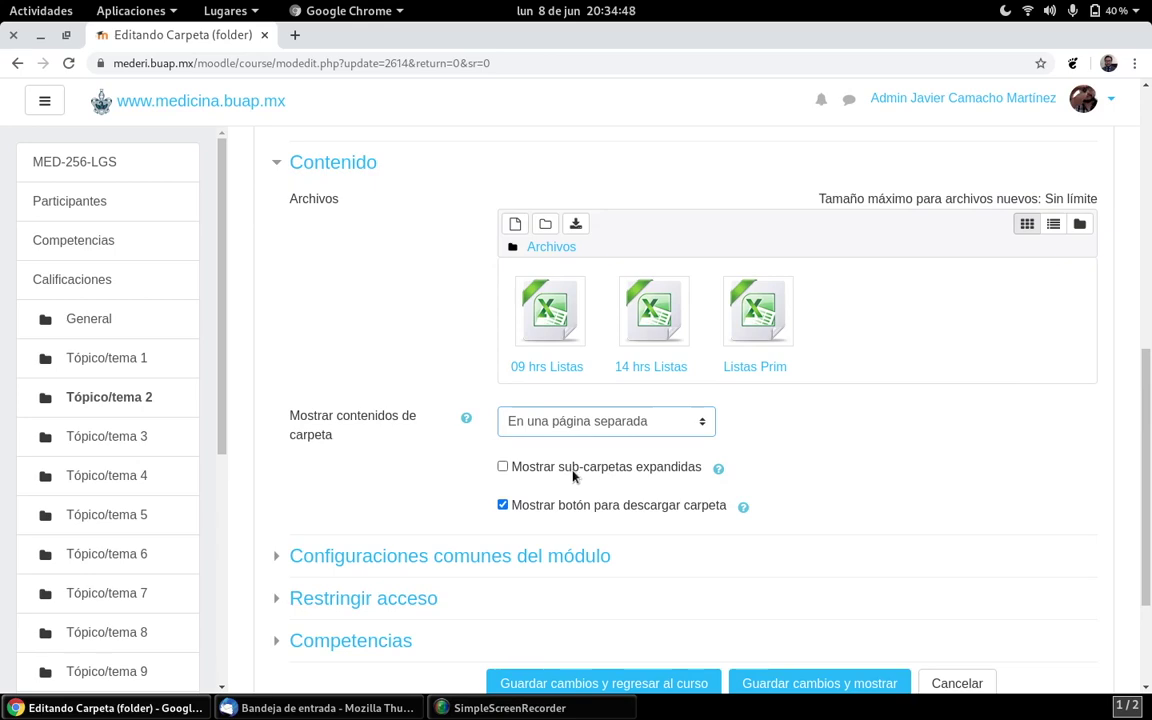
{"action": "scroll", "coordinate": [573, 476], "scroll_direction": "down", "scroll_amount": 3}
{"action": "left_click", "coordinate": [557, 508]}
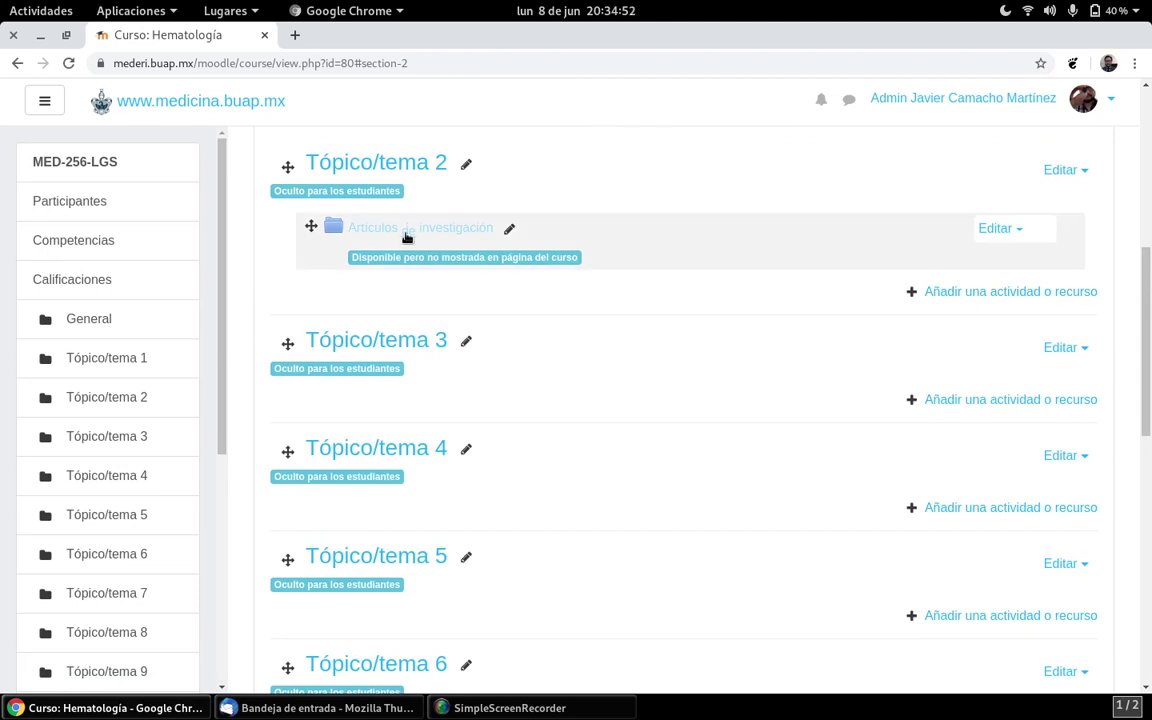
- Open the Artículos de investigación folder in topic 2 and check the download of 14 hrs Listas Prim 2020 .xlsx without saving it
{"action": "scroll", "coordinate": [598, 257], "scroll_direction": "up", "scroll_amount": 6}
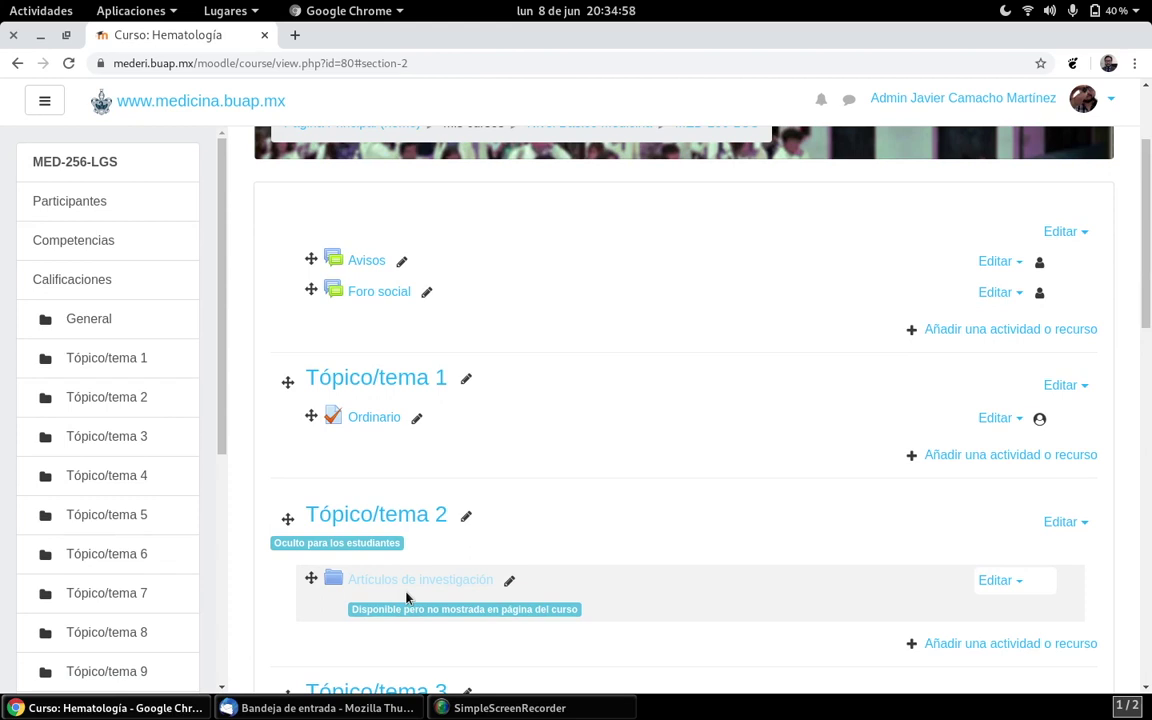
{"action": "scroll", "coordinate": [434, 566], "scroll_direction": "down", "scroll_amount": 1}
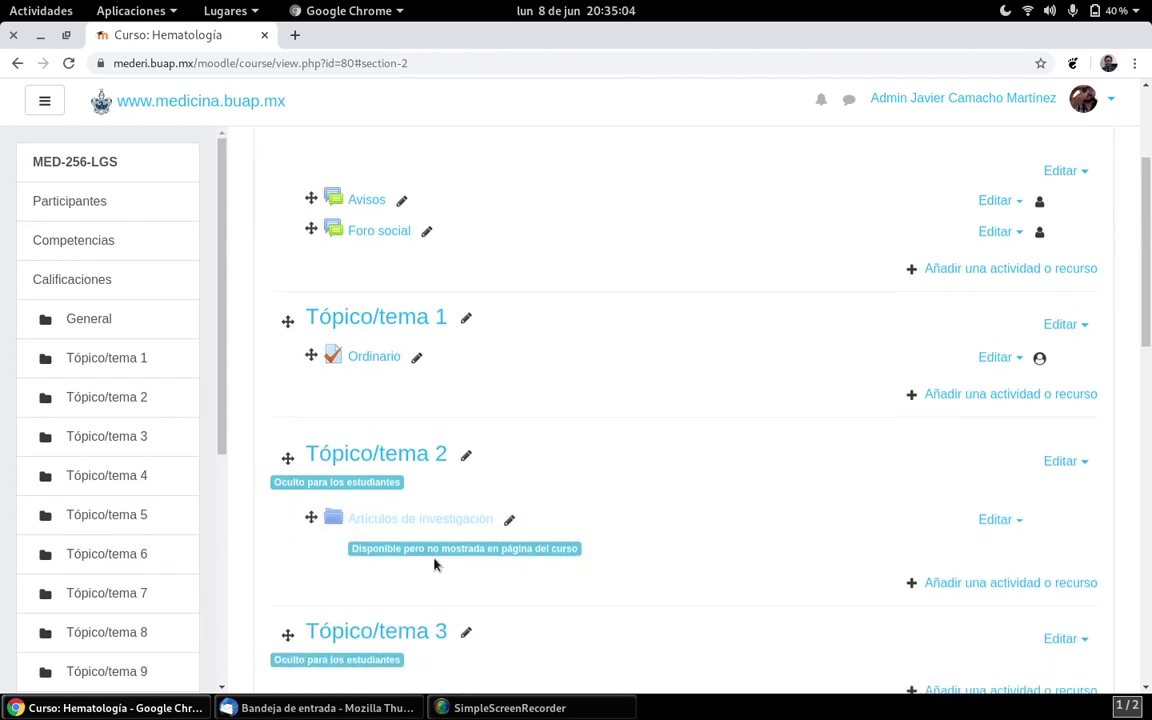
{"action": "left_click", "coordinate": [398, 519]}
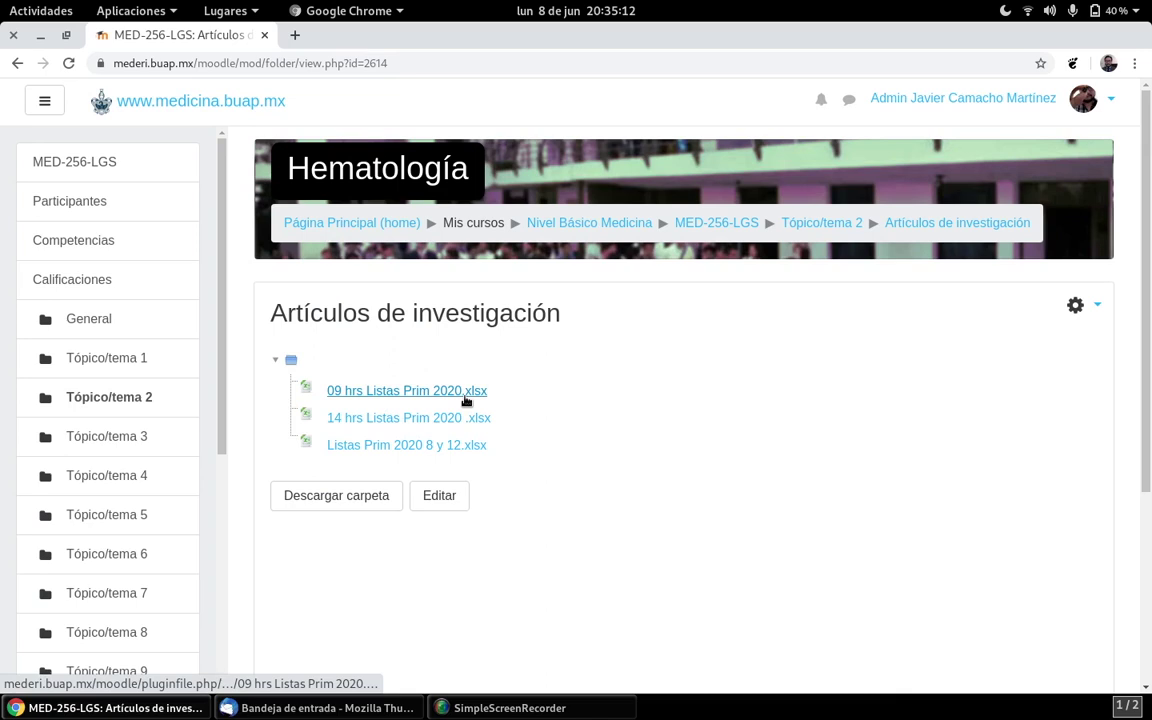
{"action": "left_click", "coordinate": [375, 418]}
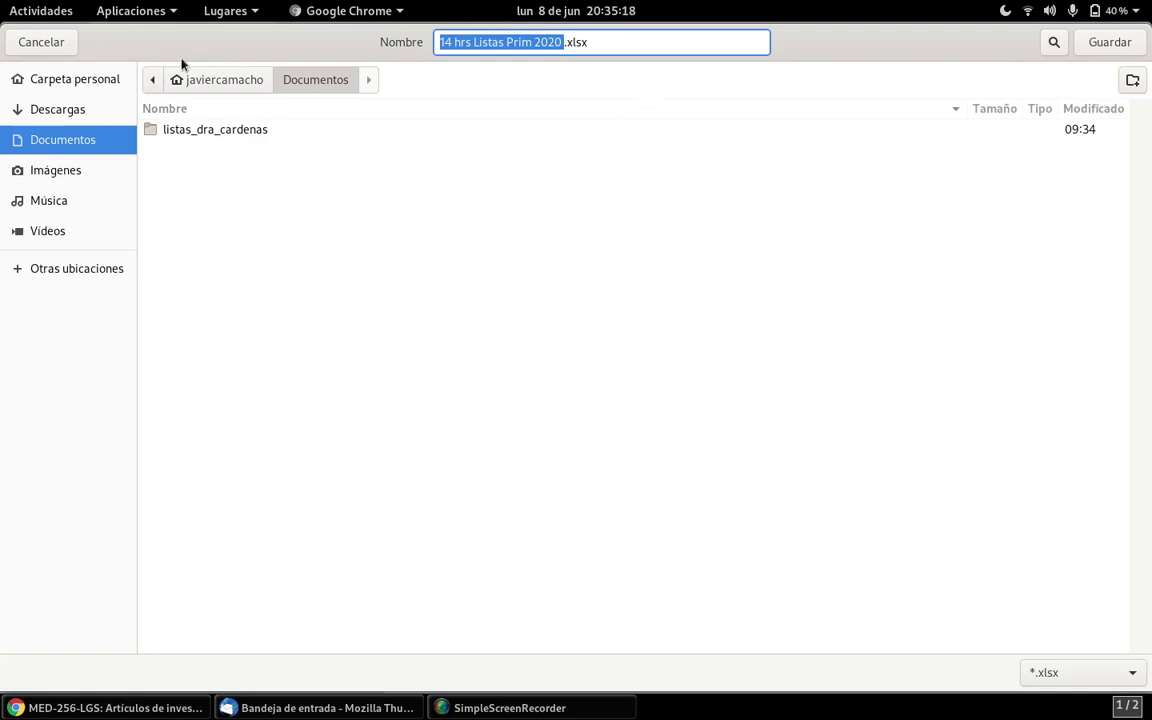
{"action": "left_click", "coordinate": [45, 42]}
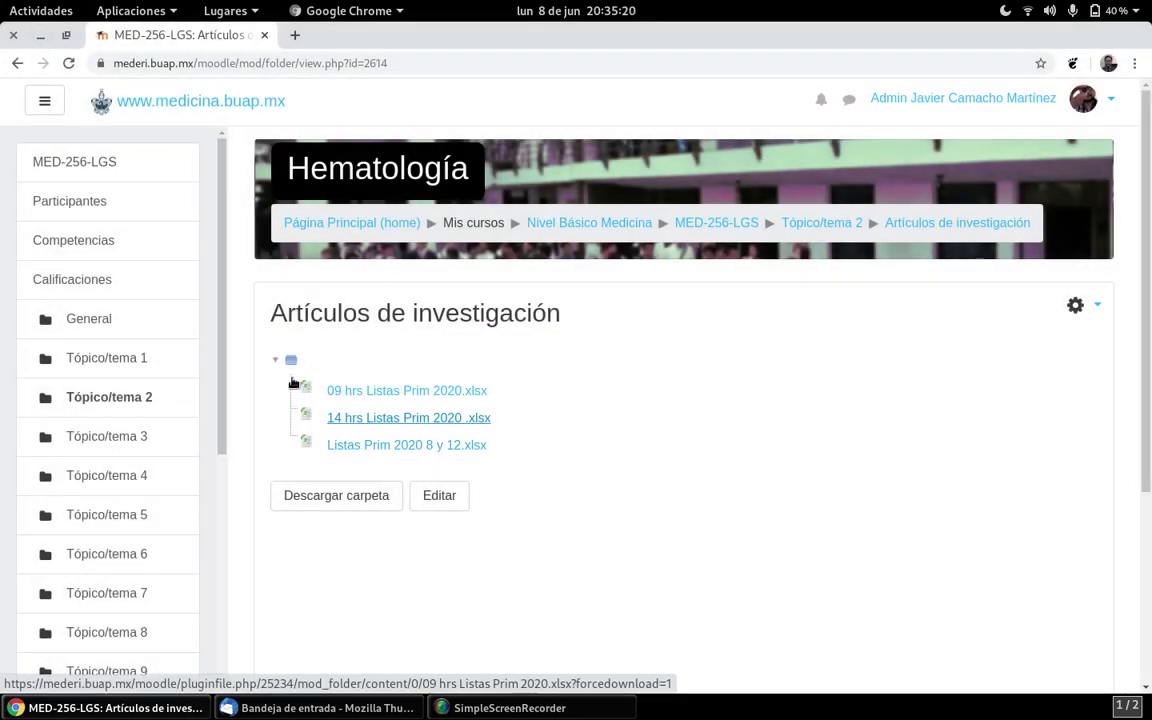
- Download the whole folder into Documentos as Artículos de investigación-20200608.zip
{"action": "left_click", "coordinate": [320, 498]}
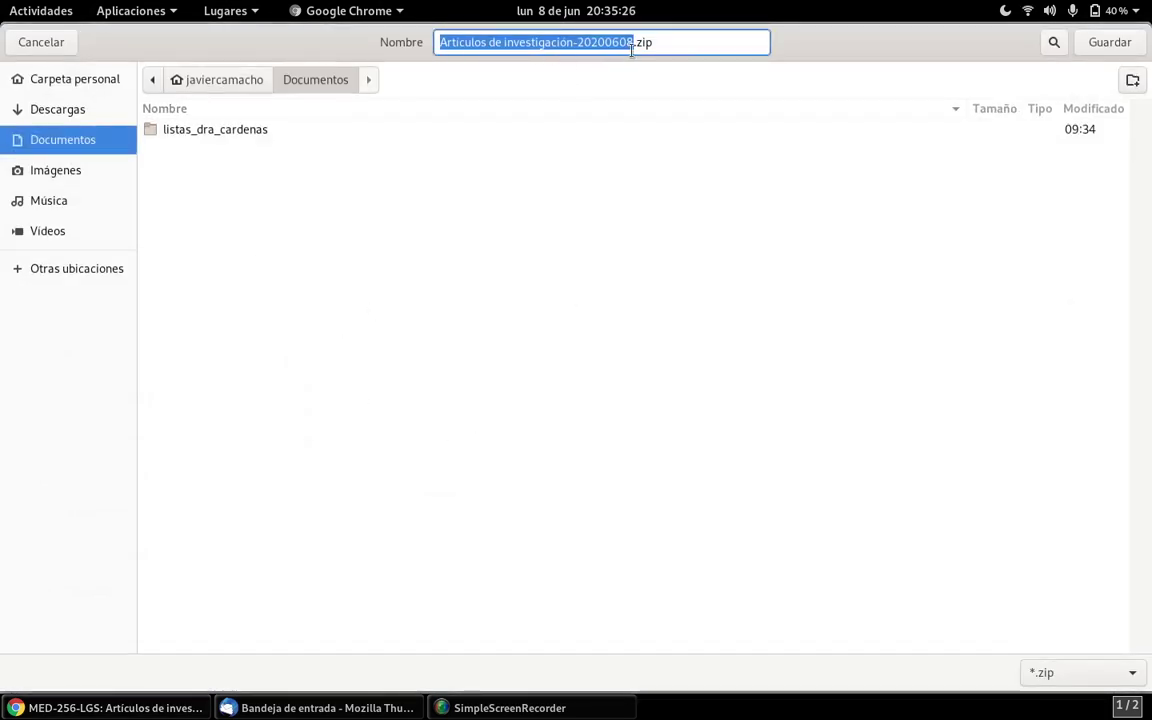
{"action": "left_click", "coordinate": [663, 46]}
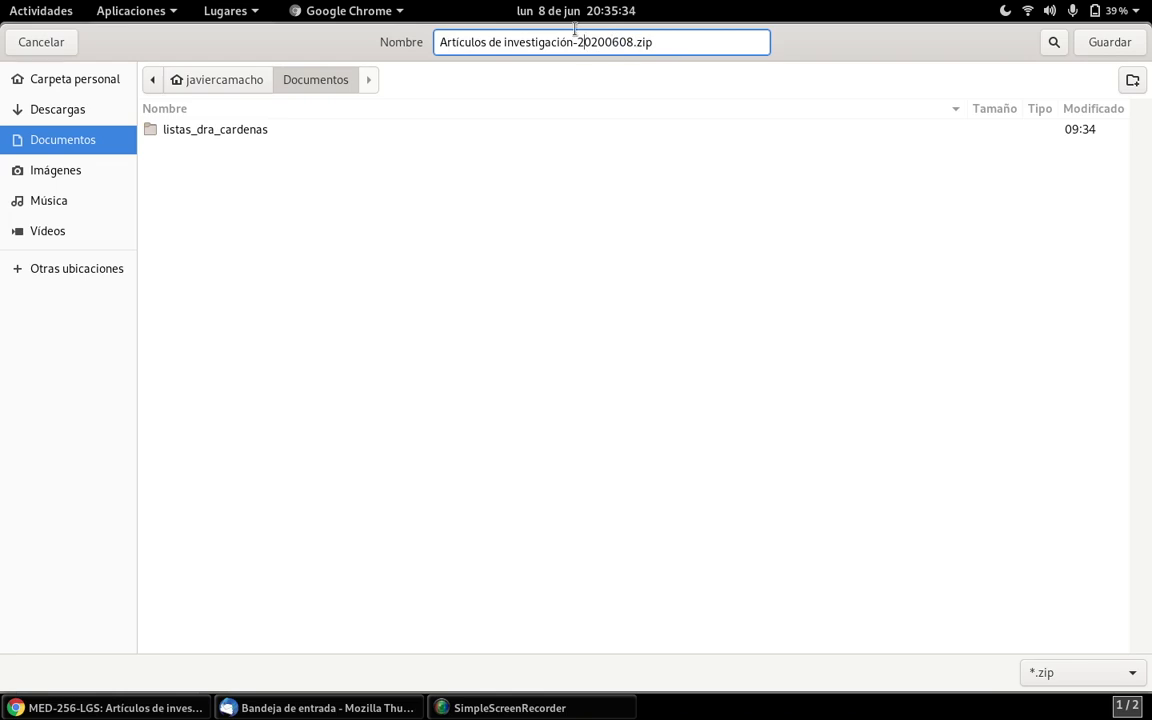
{"action": "left_click", "coordinate": [1110, 43]}
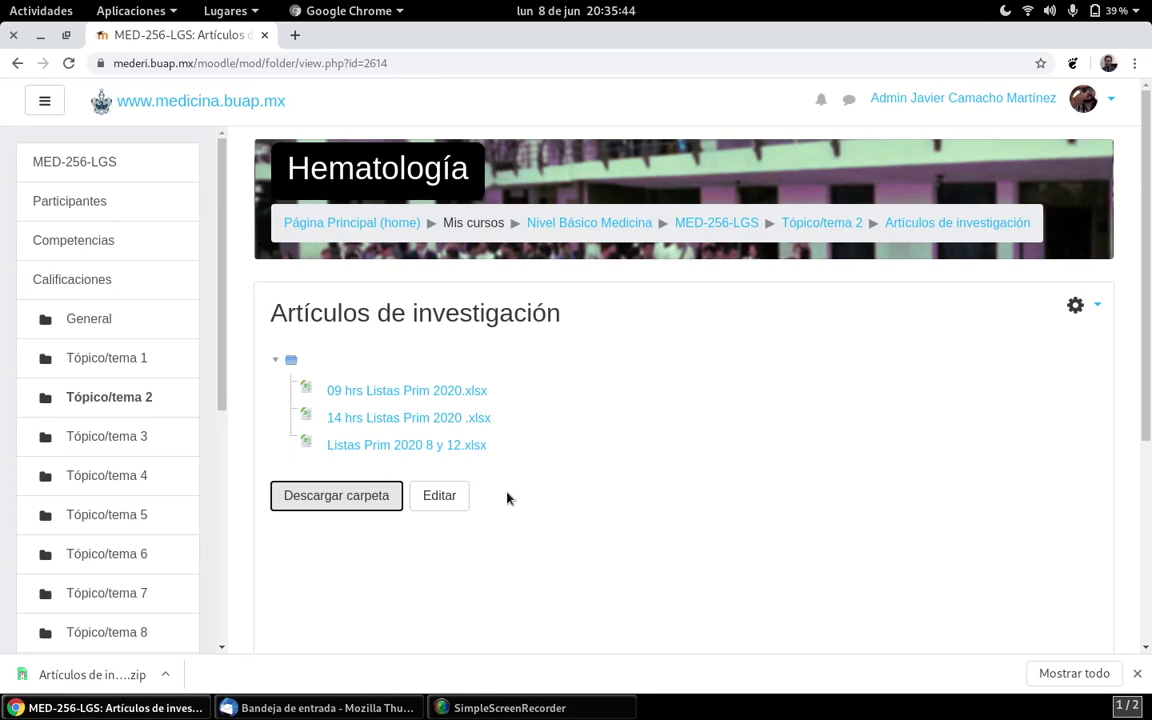
- Return to the MED-256-LGS course page and make Tópico/tema 2 visible to students
{"action": "left_click", "coordinate": [91, 163]}
{"action": "scroll", "coordinate": [605, 382], "scroll_direction": "down", "scroll_amount": 5}
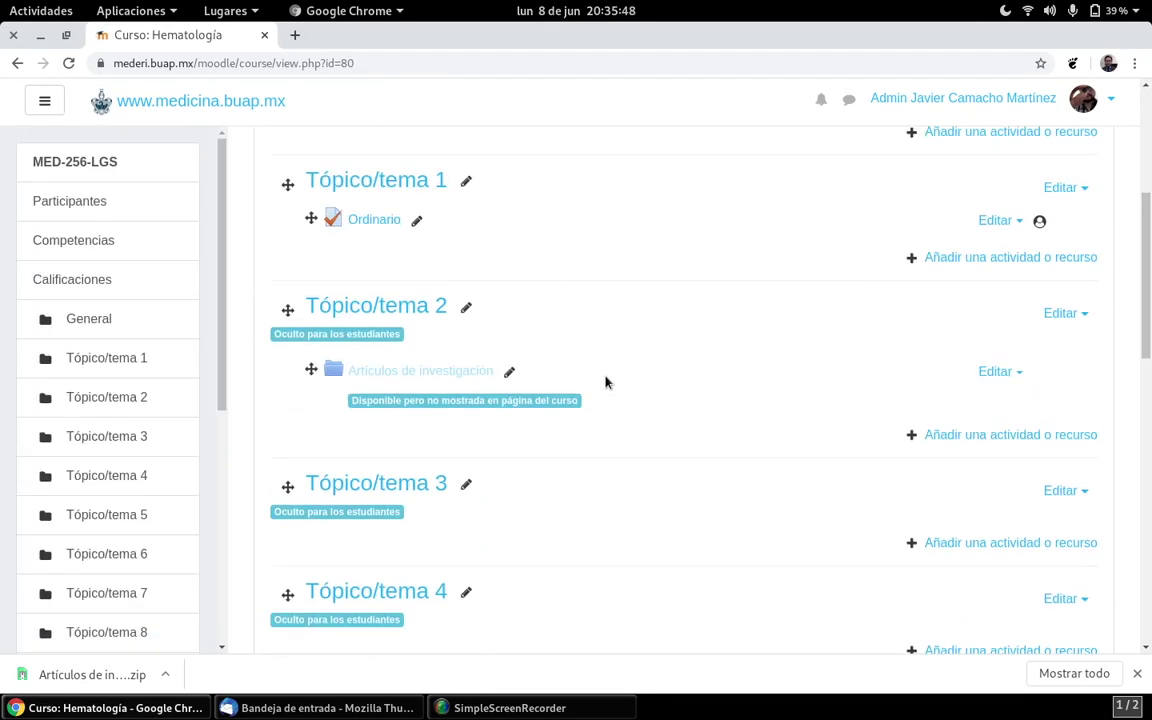
{"action": "scroll", "coordinate": [573, 347], "scroll_direction": "up", "scroll_amount": 2}
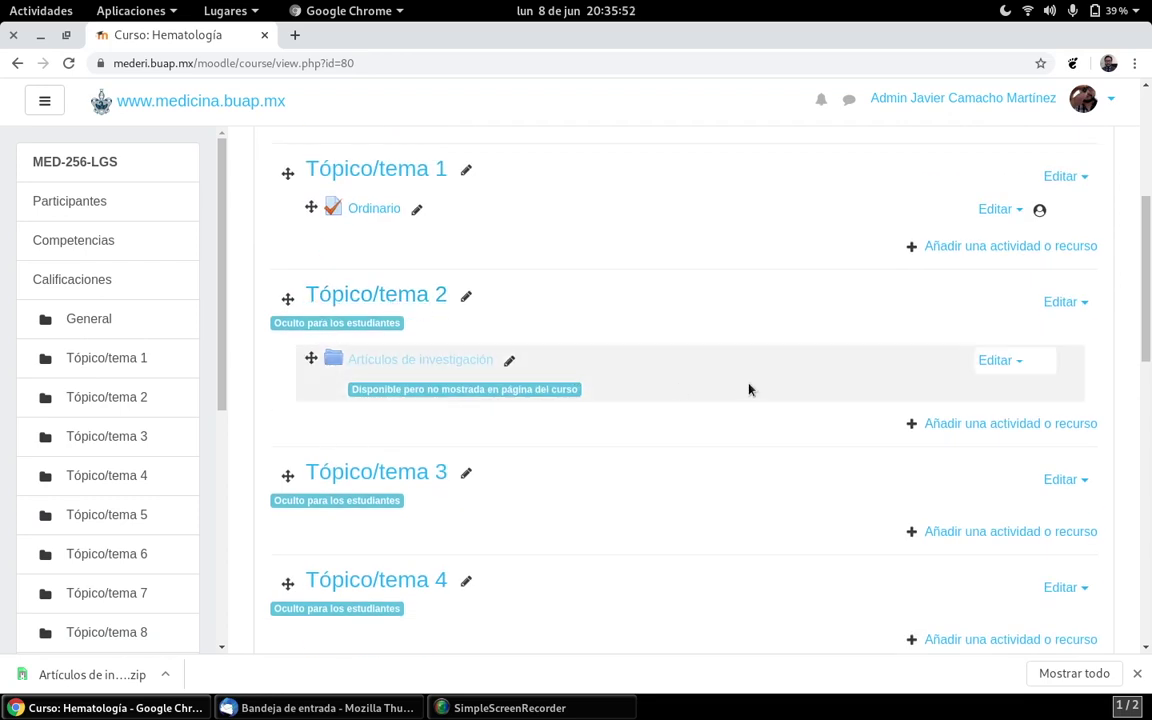
{"action": "left_click", "coordinate": [1085, 303]}
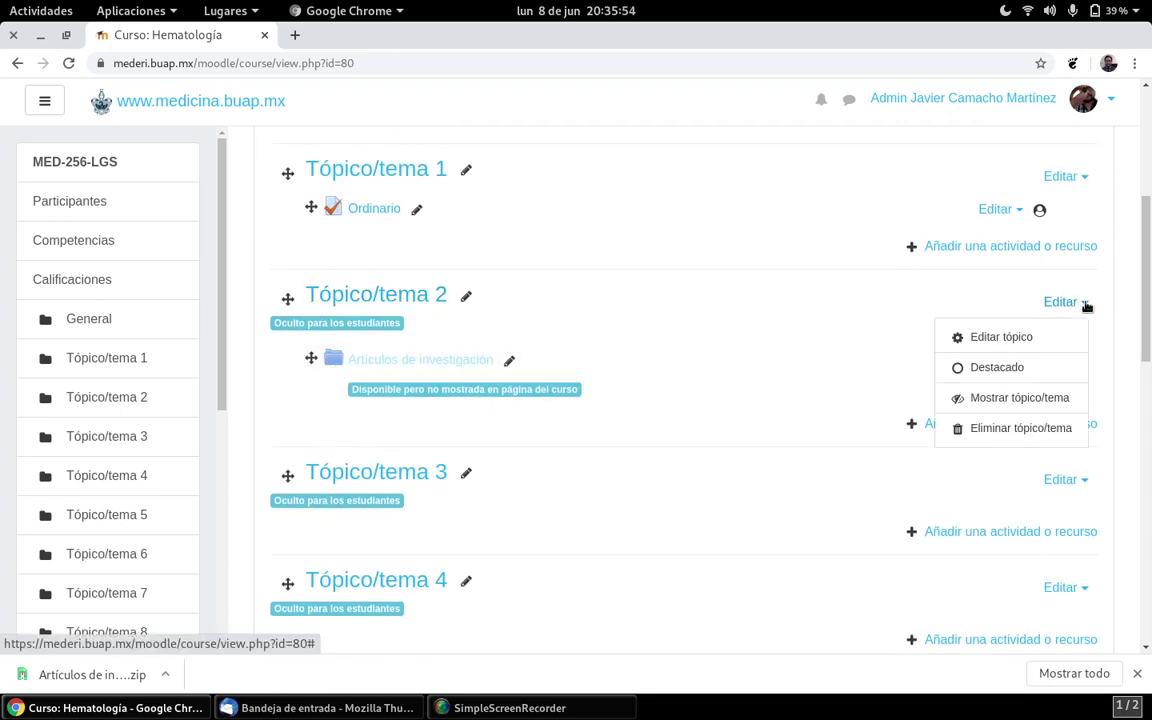
{"action": "left_click", "coordinate": [1063, 398]}
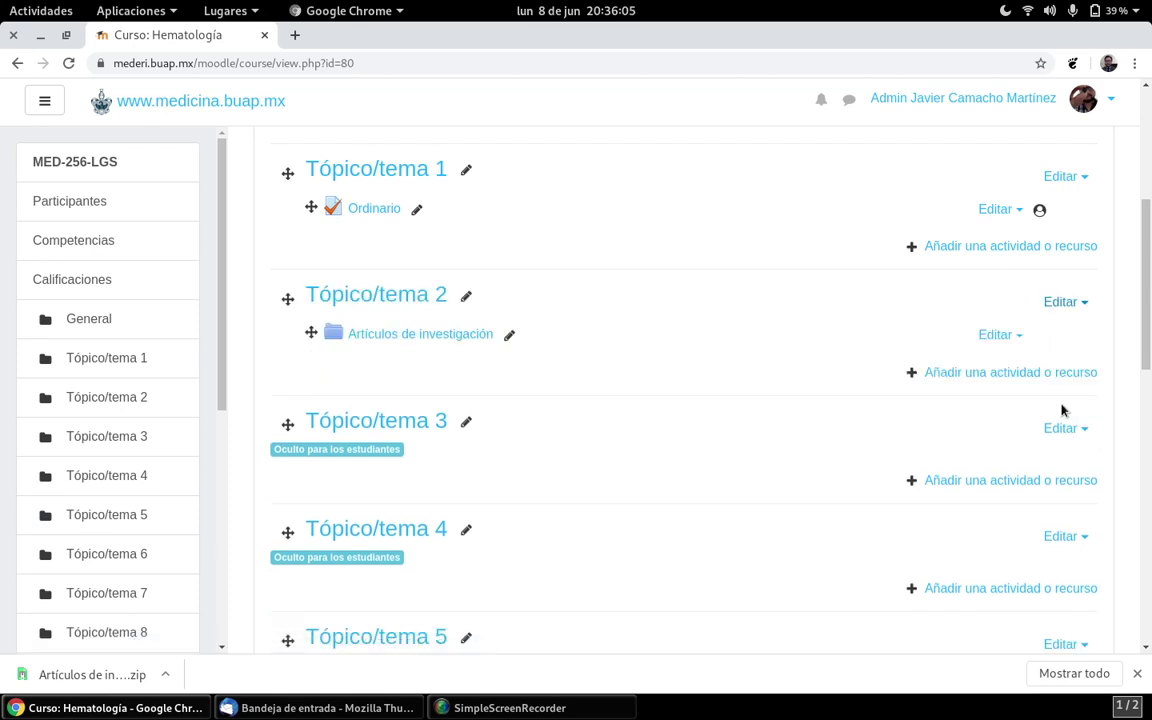
- Hide Tópico/tema 2 from students
{"action": "left_click", "coordinate": [1072, 305]}
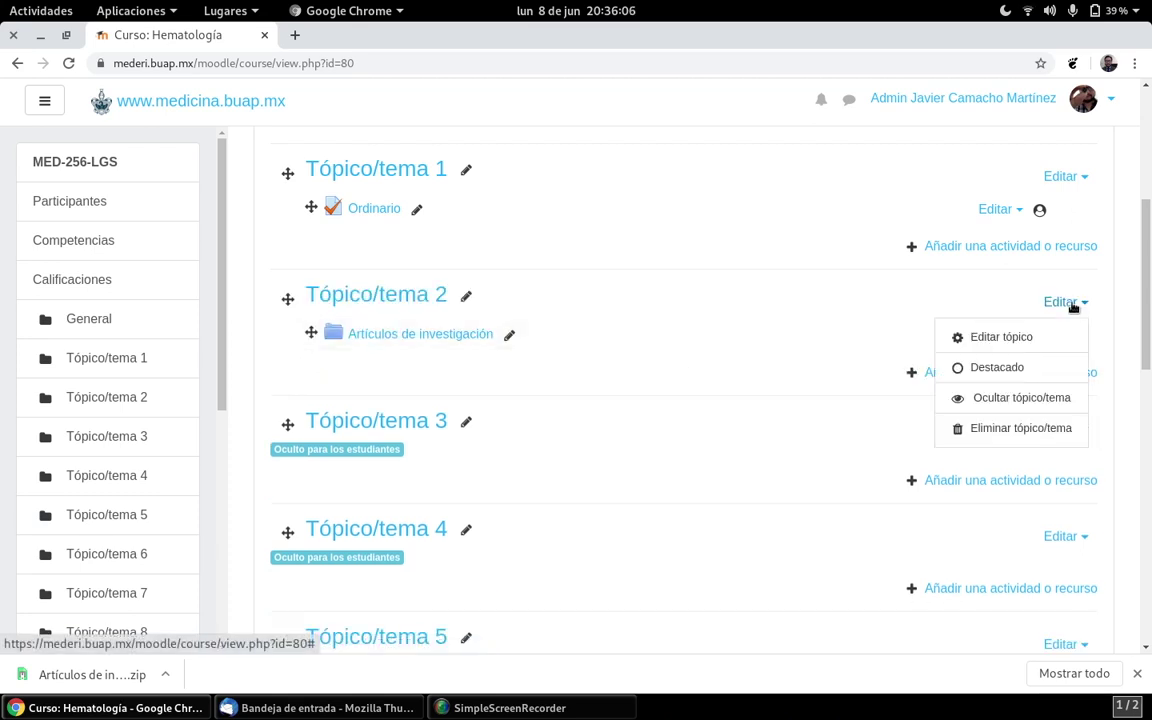
{"action": "left_click", "coordinate": [1051, 400]}
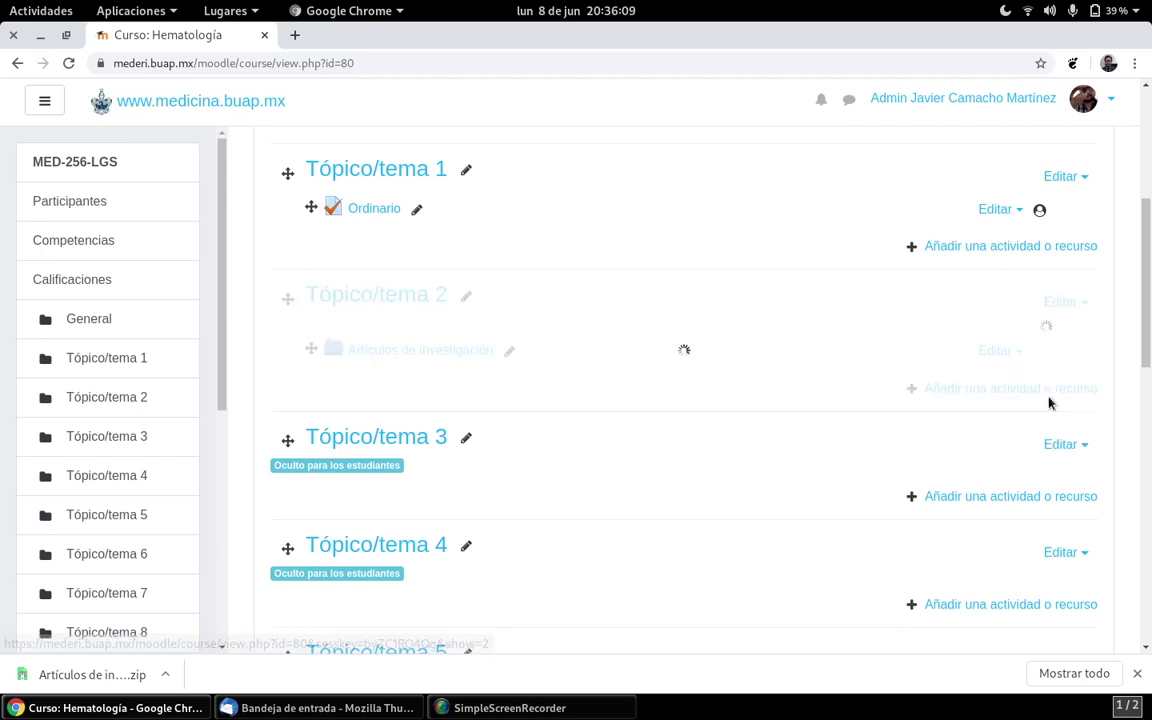